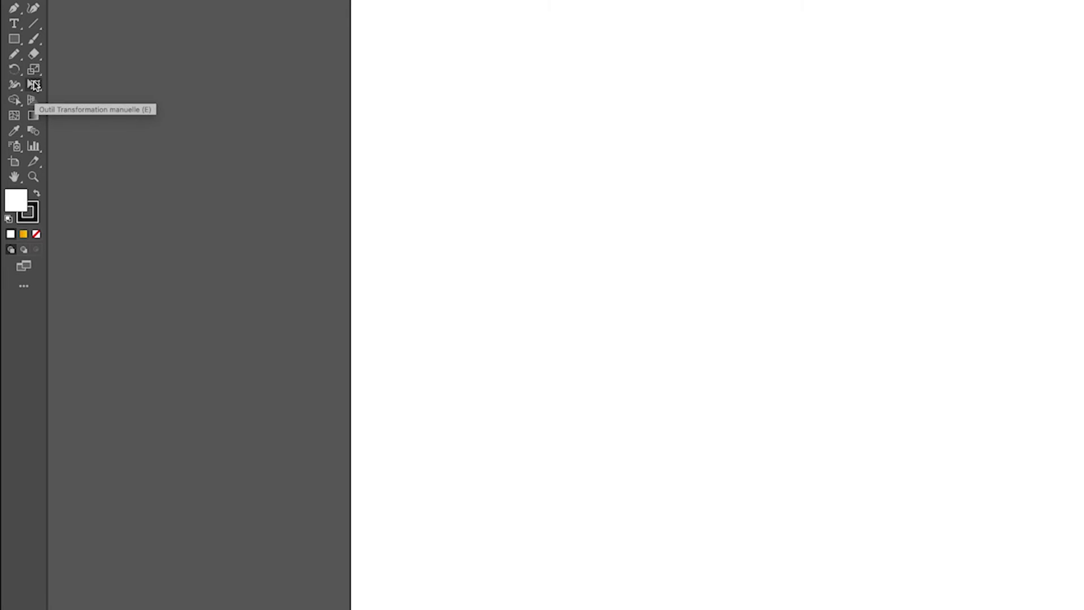
Step: Open the Free Transform flyout and pick the Puppet Warp tool
mouse_move(33, 85)
mouse_down()
mouse_move(138, 86)
mouse_move(123, 106)
mouse_up()
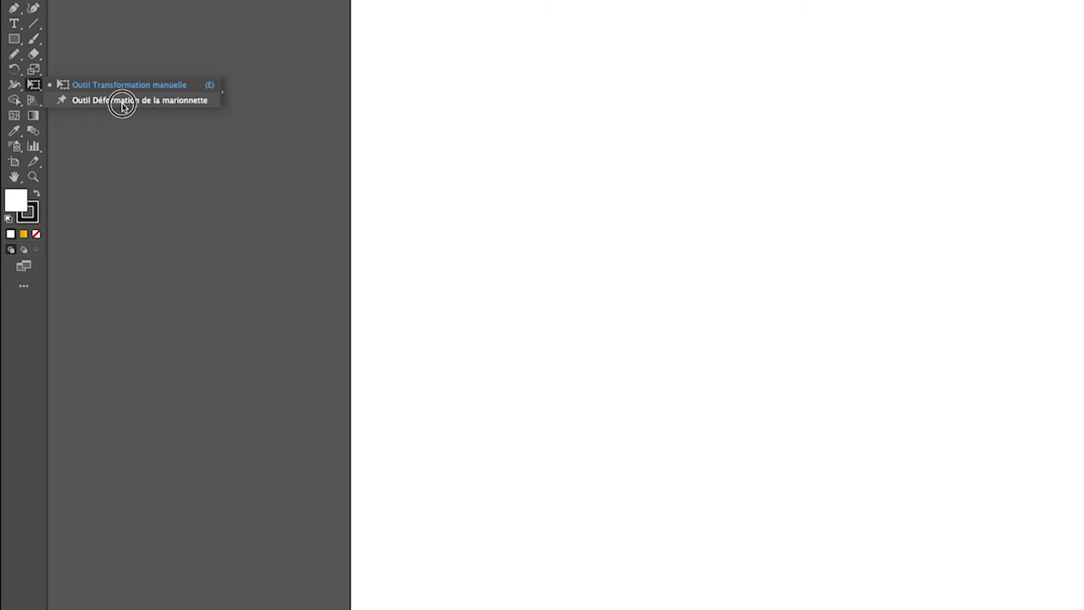
drag(122, 106, 113, 107)
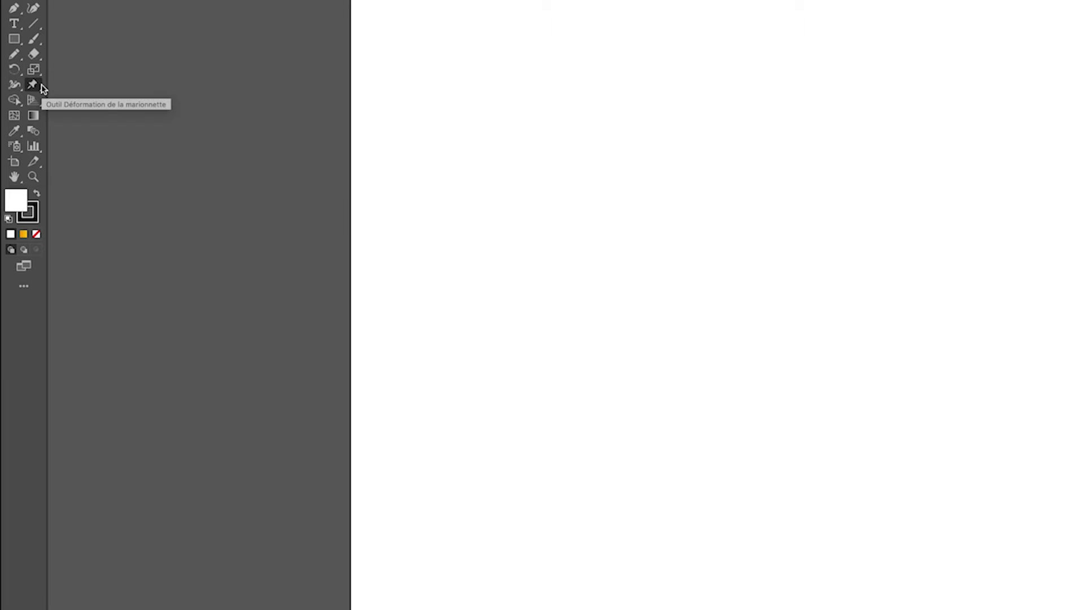
Step: Draw a tall narrow rectangle left of the page centre with the Rectangle tool
click(24, 289)
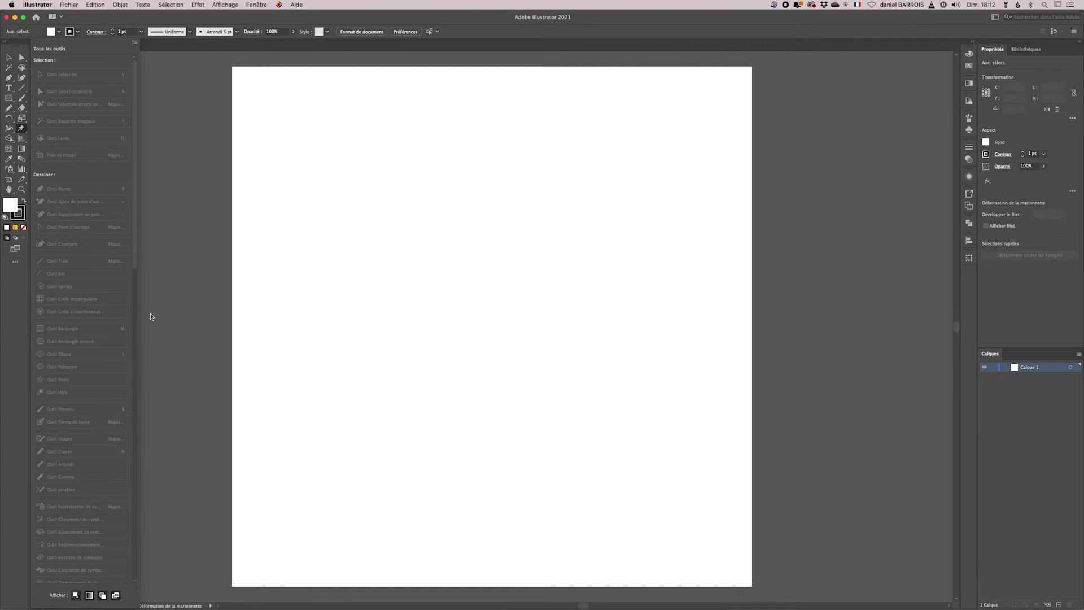
mouse_move(135, 257)
mouse_down()
mouse_move(125, 566)
mouse_move(140, 145)
mouse_up()
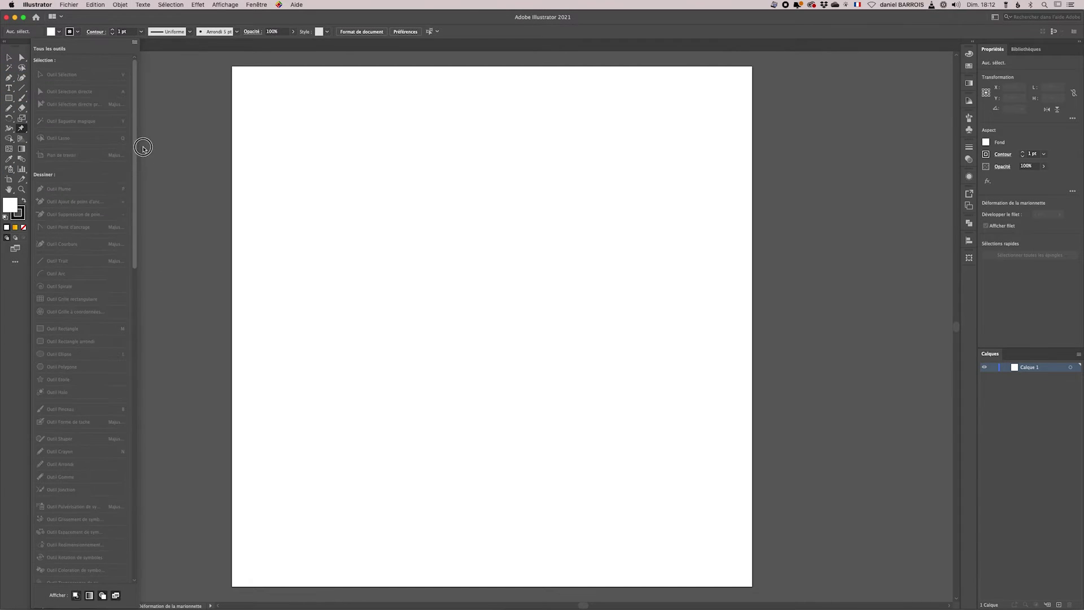
click(182, 146)
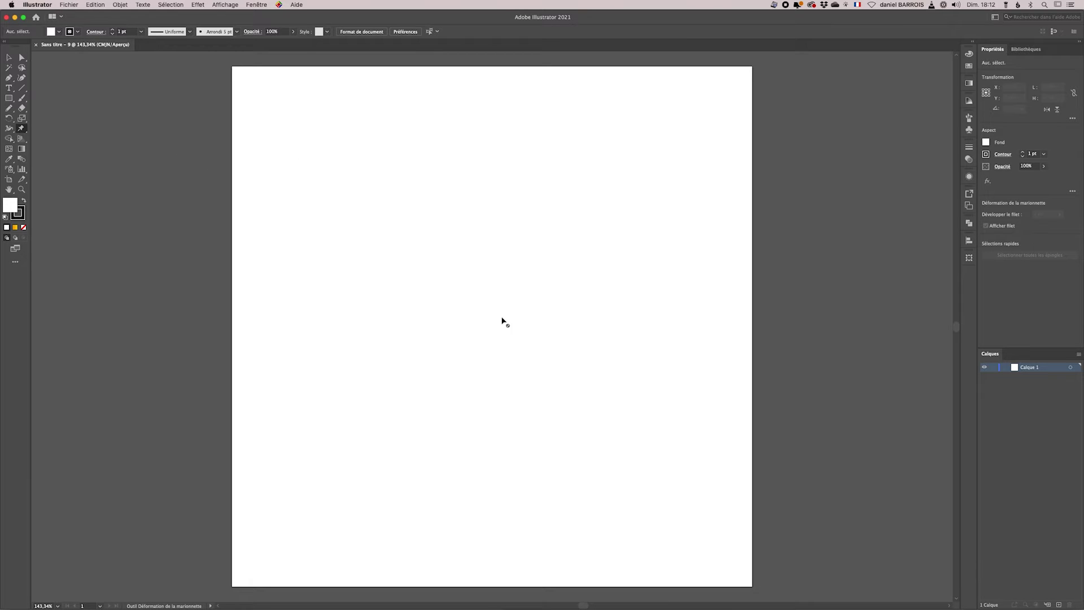
click(9, 98)
drag(395, 198, 440, 485)
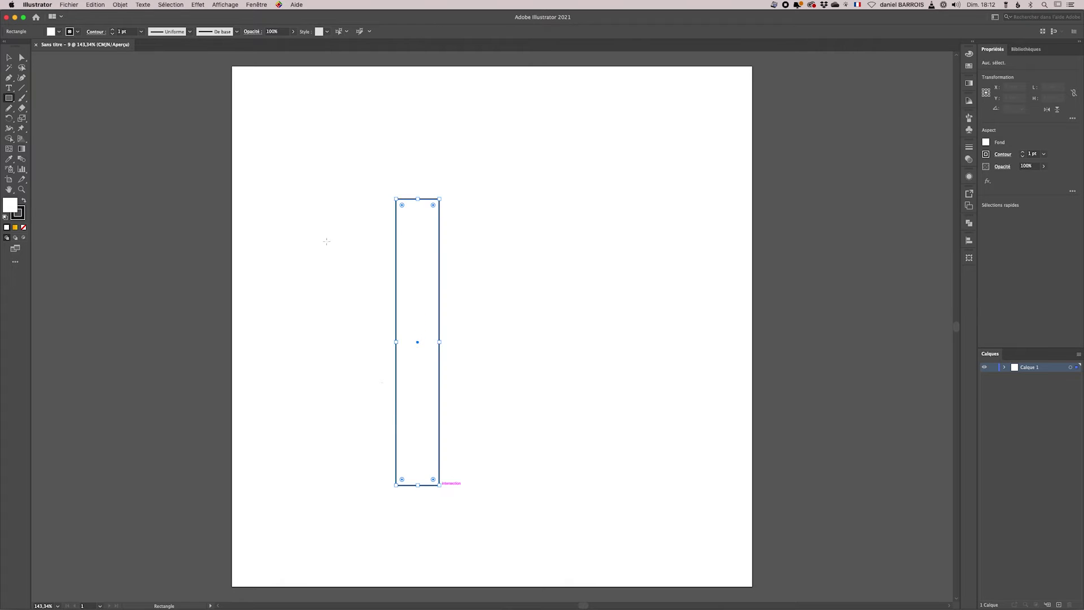
Step: Fill the rectangle yellow with no stroke and apply a Puppet Warp mesh to it
click(58, 31)
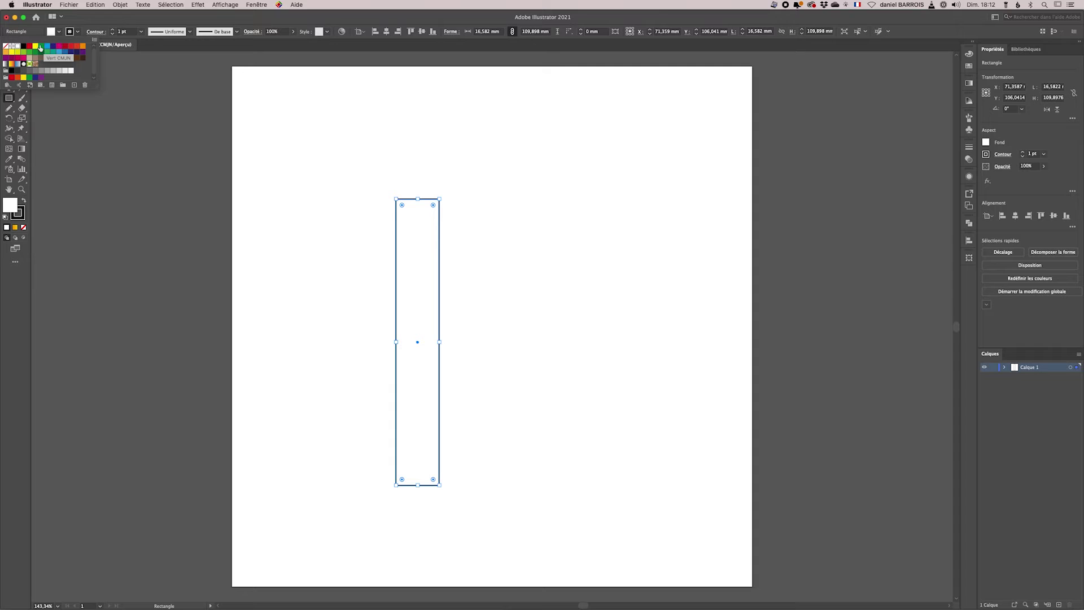
click(35, 46)
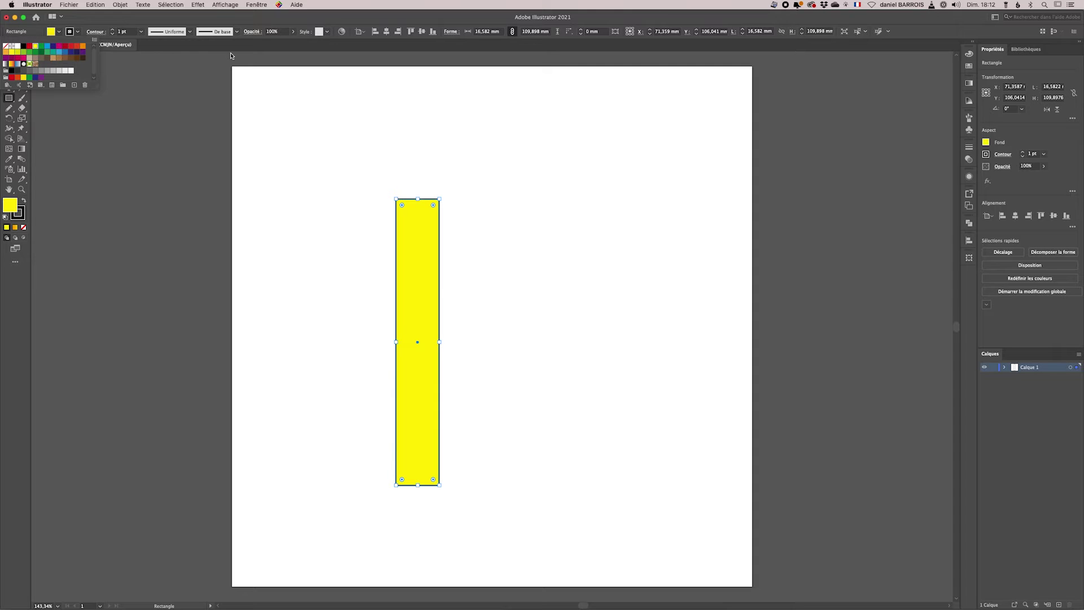
click(78, 27)
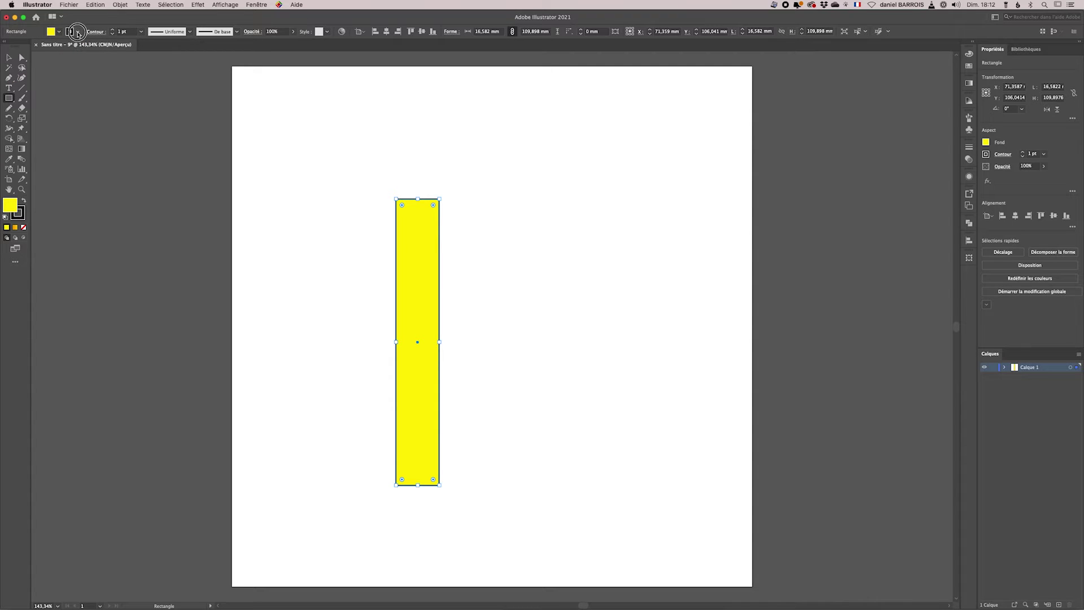
click(78, 32)
click(5, 46)
click(237, 19)
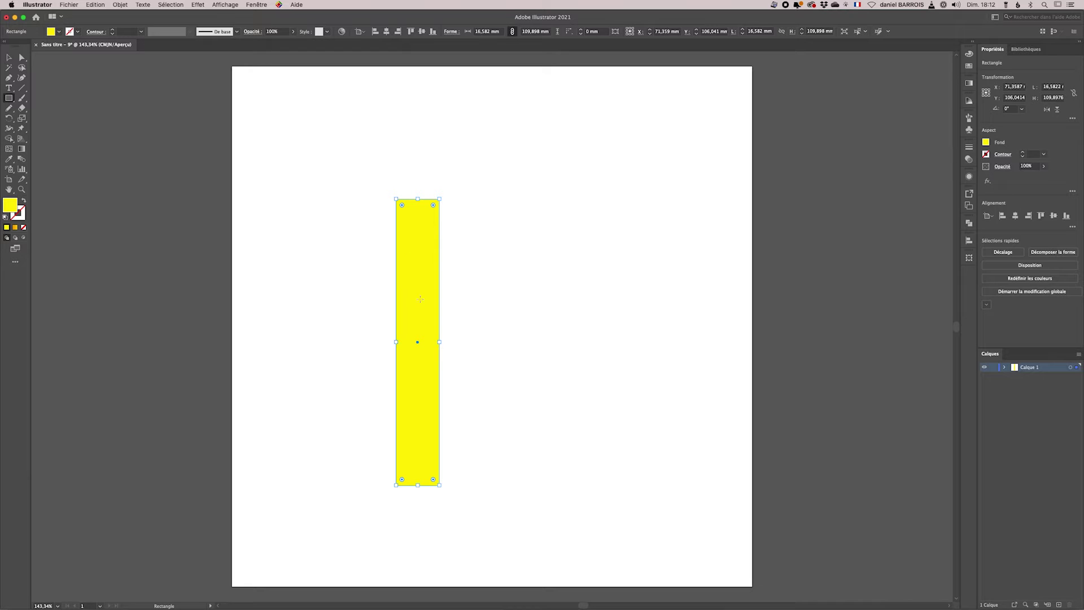
click(22, 129)
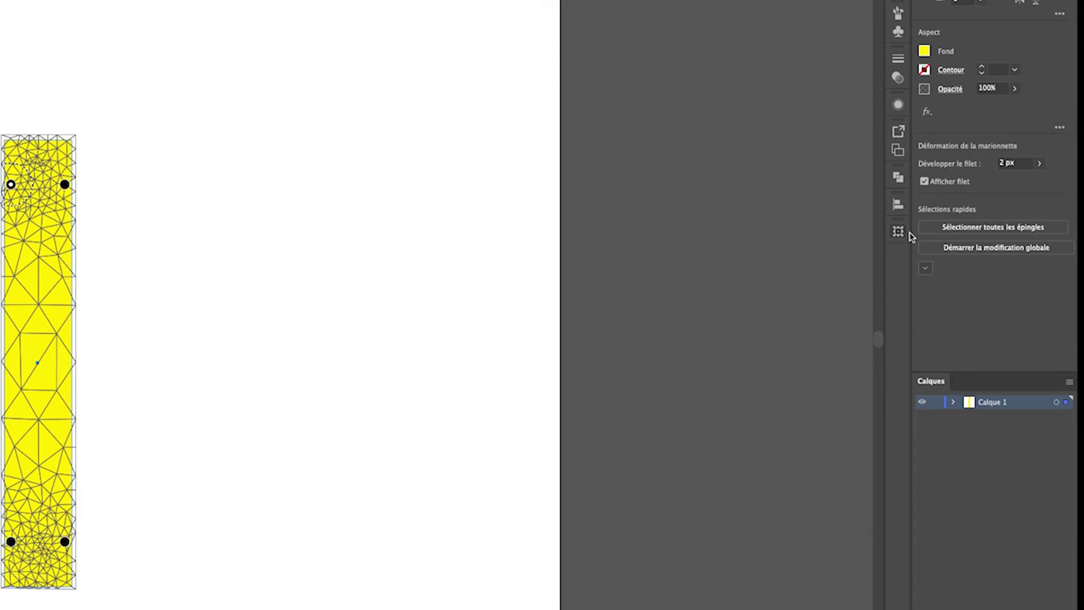
Step: Select all four automatically placed puppet pins and delete them
click(999, 233)
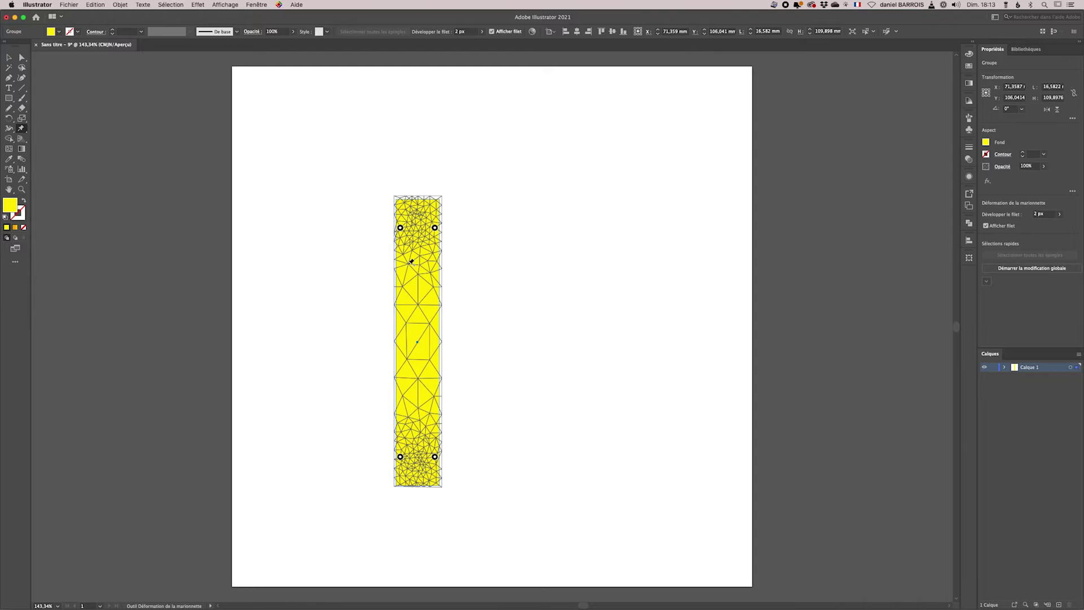
key(BackSpace)
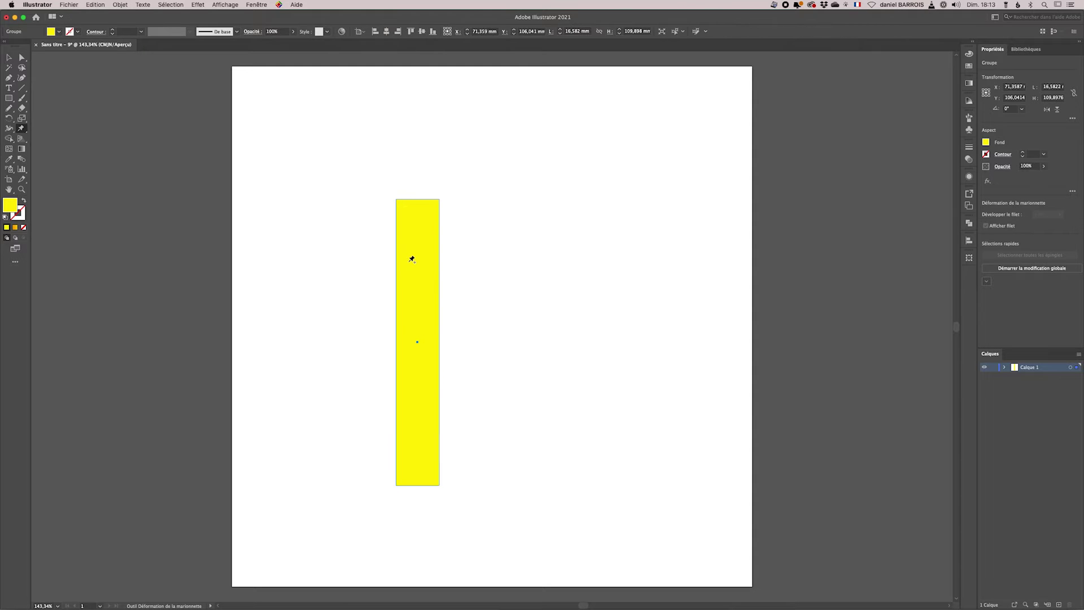
Step: Place five pins down the centre of the yellow strip and nudge the middle ones into position
click(420, 201)
click(417, 276)
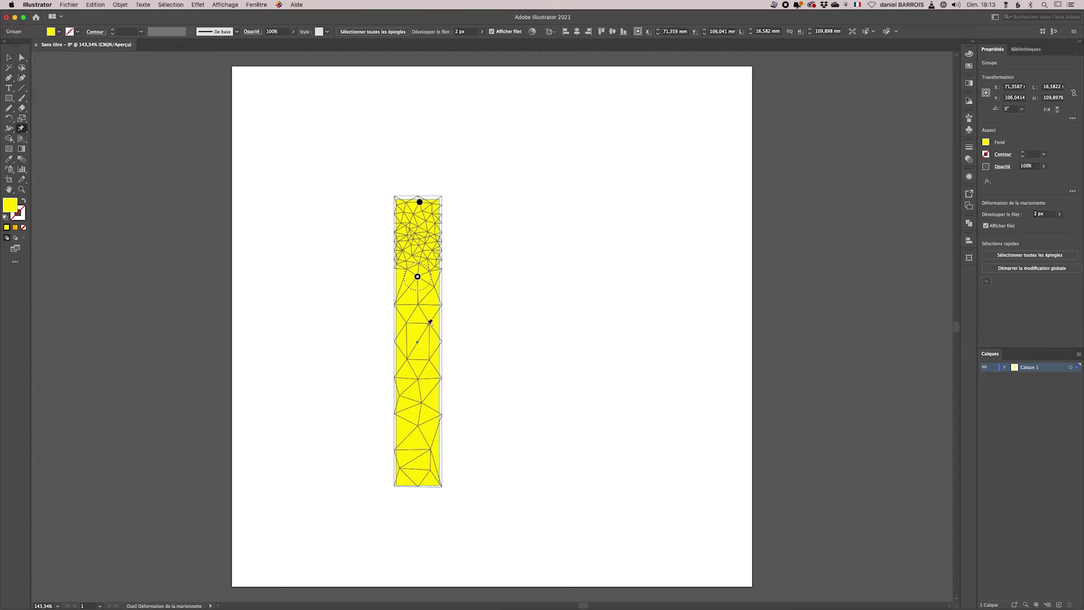
click(418, 333)
click(416, 391)
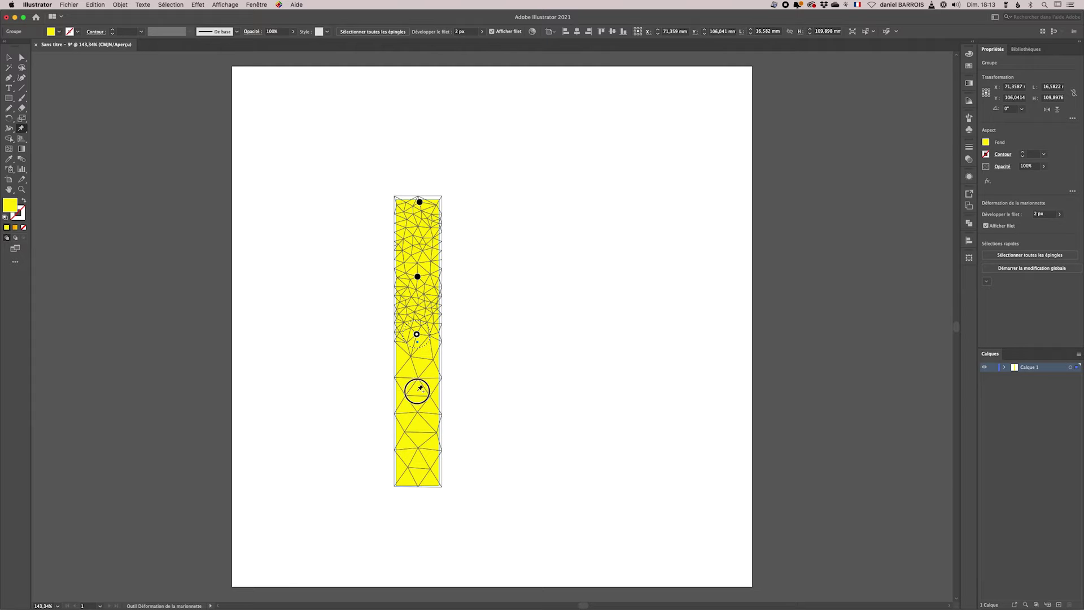
click(419, 483)
drag(417, 391, 417, 409)
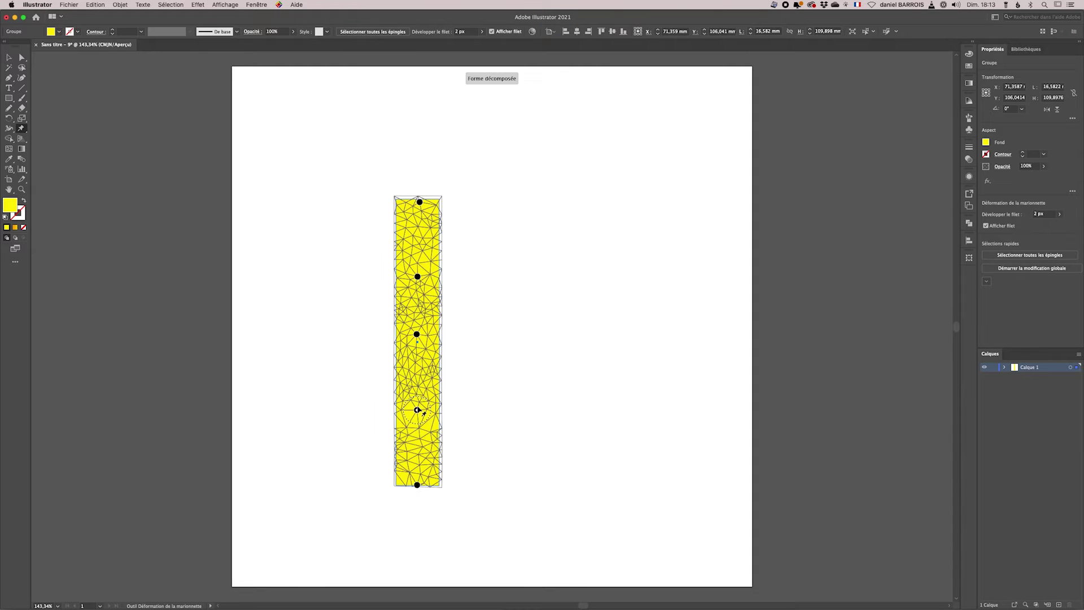
drag(417, 334, 416, 350)
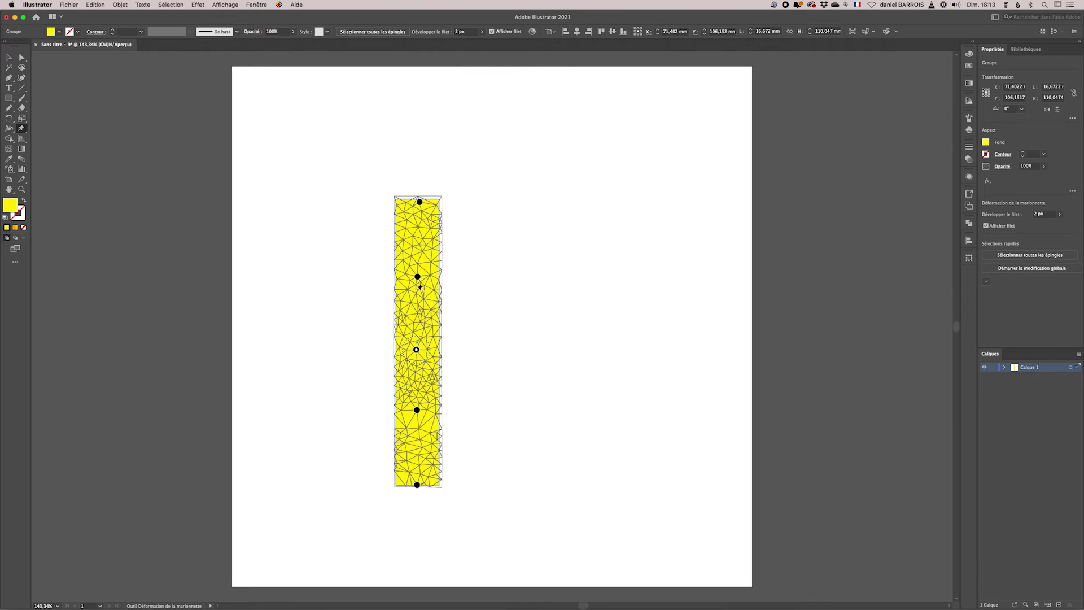
drag(416, 282, 417, 284)
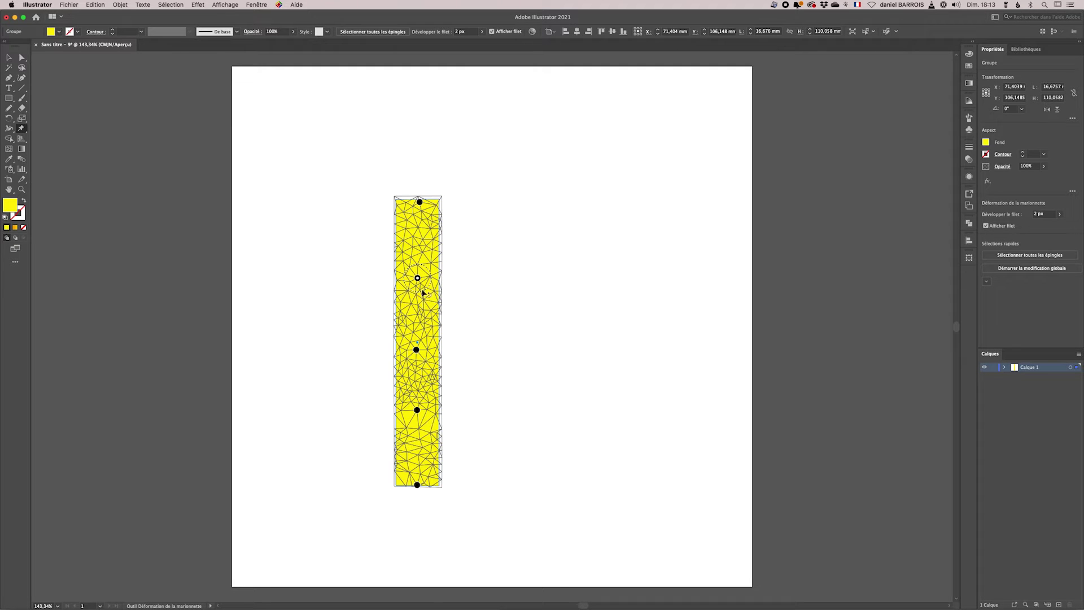
Step: Test-bend the strip into an S-curve, then undo the bends back to straight
drag(417, 278, 470, 286)
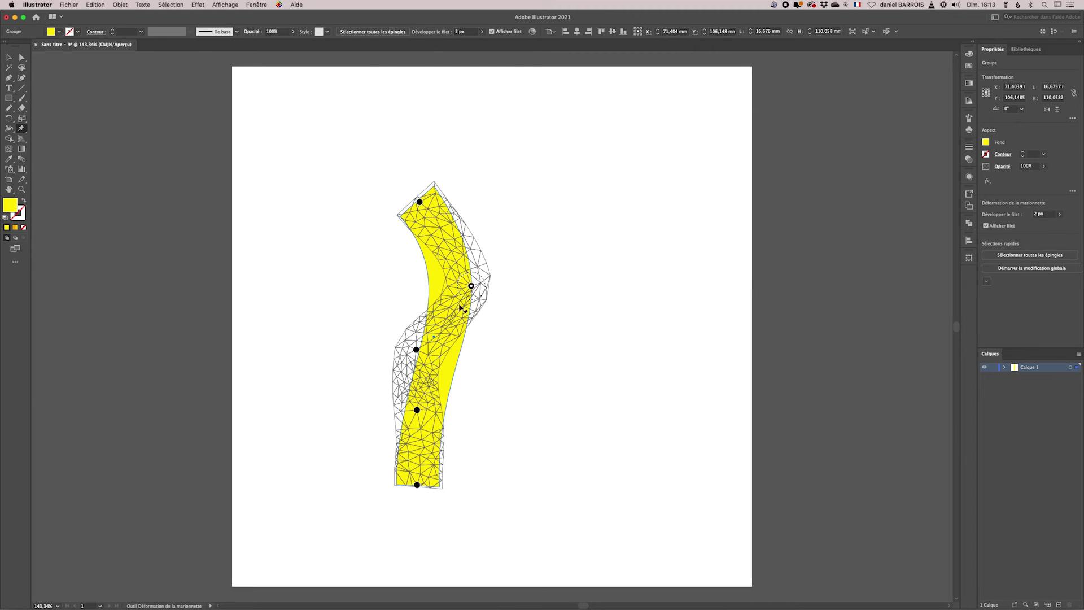
mouse_move(416, 351)
mouse_down()
mouse_move(405, 349)
mouse_move(455, 348)
mouse_move(372, 347)
mouse_up()
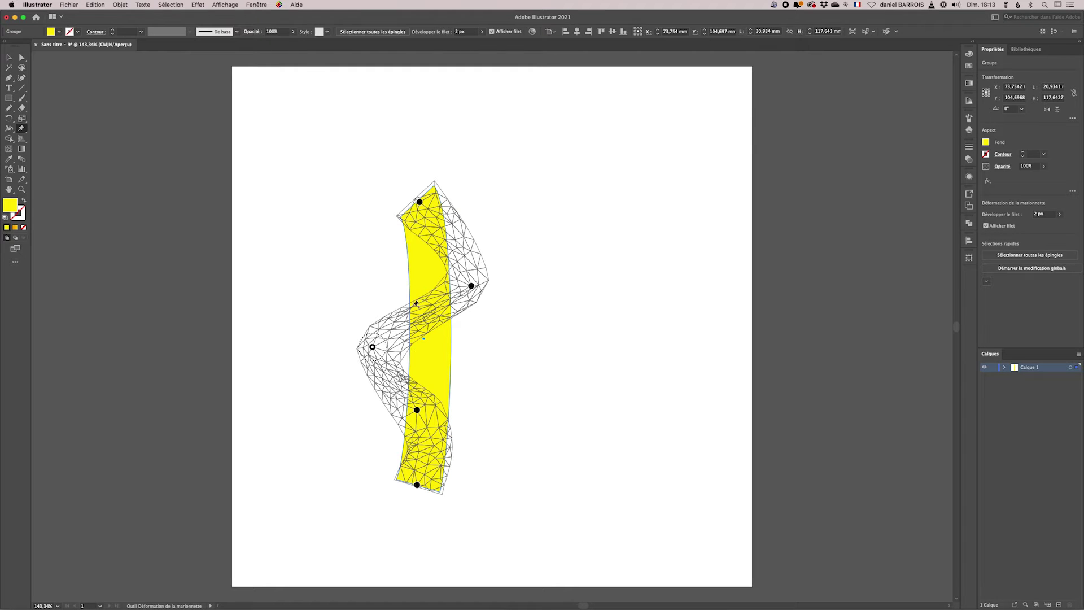
key(v)
key(cmd+z)
key(cmd+z)
key(cmd+z)
key(cmd+z)
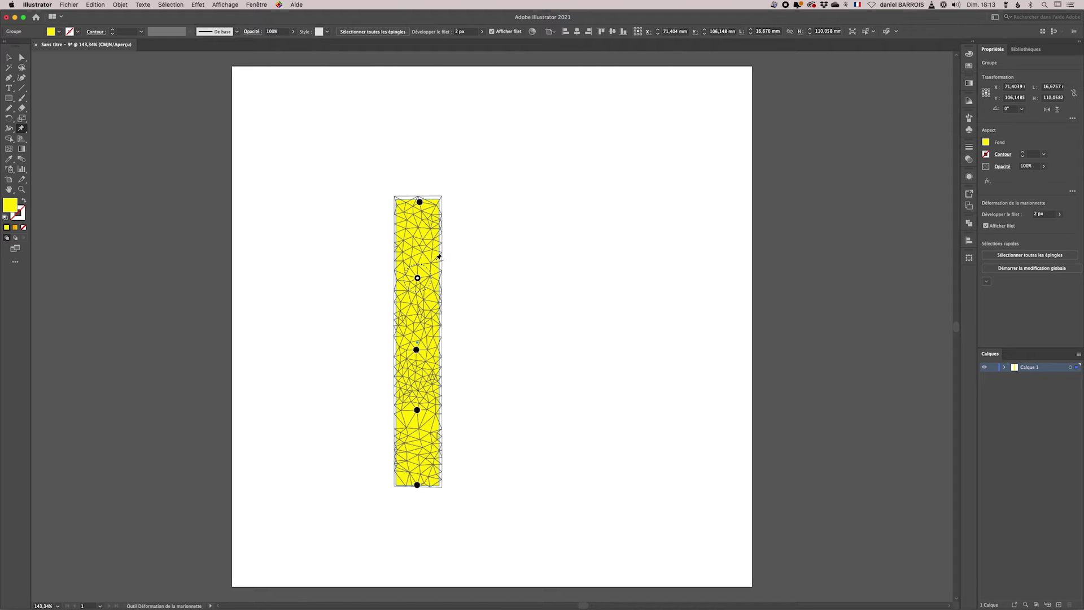
key(cmd+z)
Step: Restore the straight pinned strip, return to the Selection tool, and show the Eraser tool's flyout
key(cmd+shift+z)
key(v)
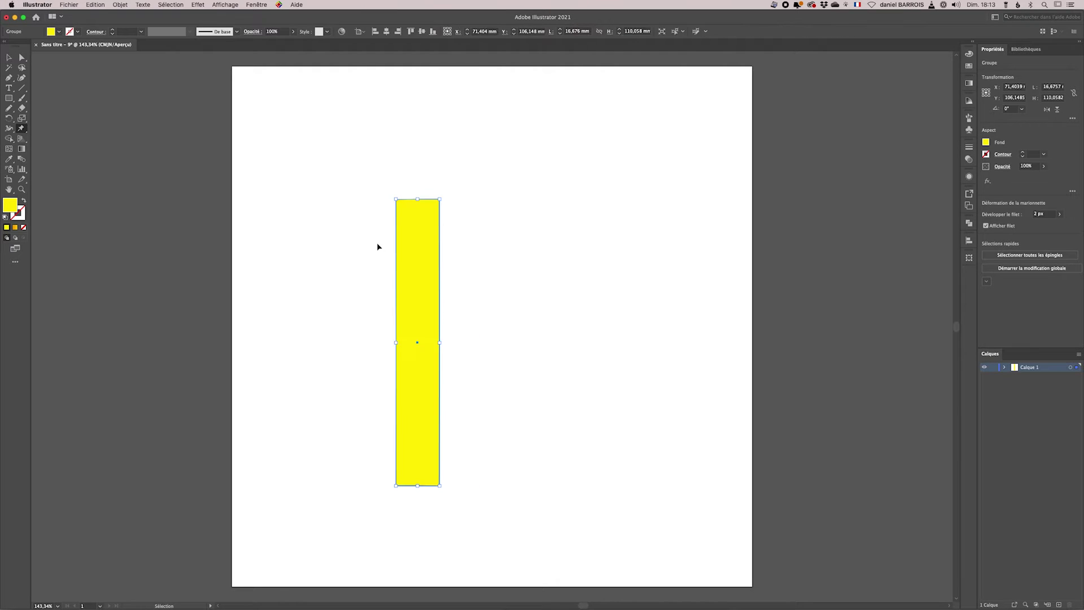
key(cmd+shift+z)
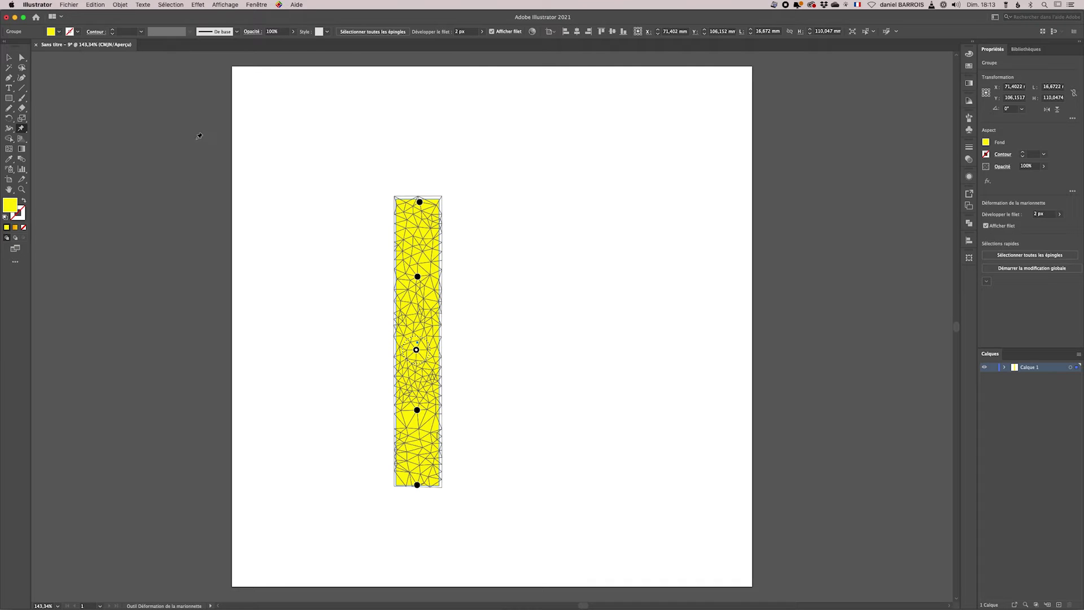
click(8, 57)
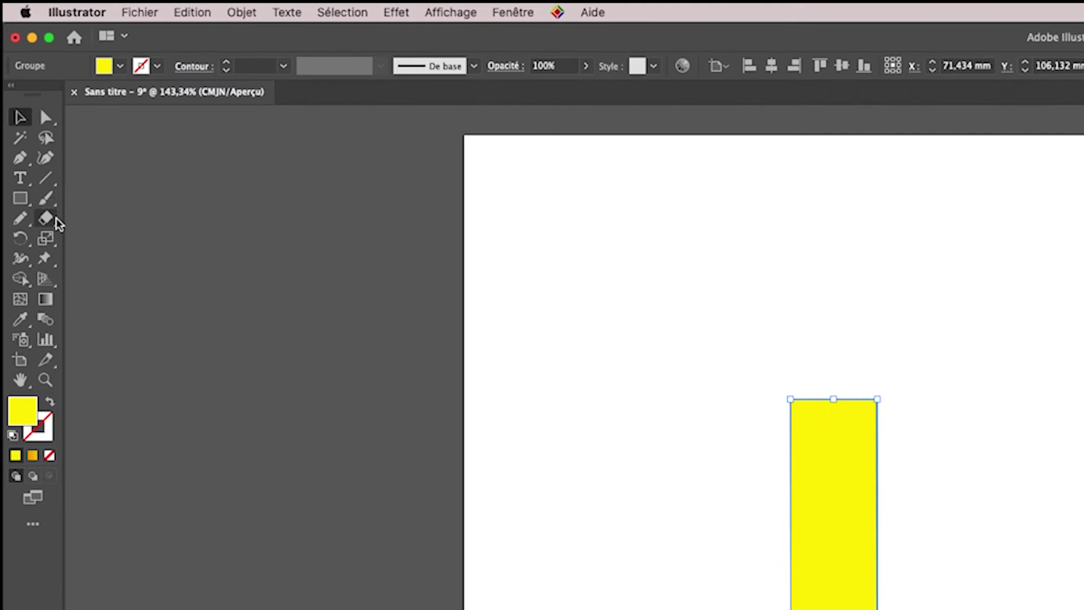
click(67, 220)
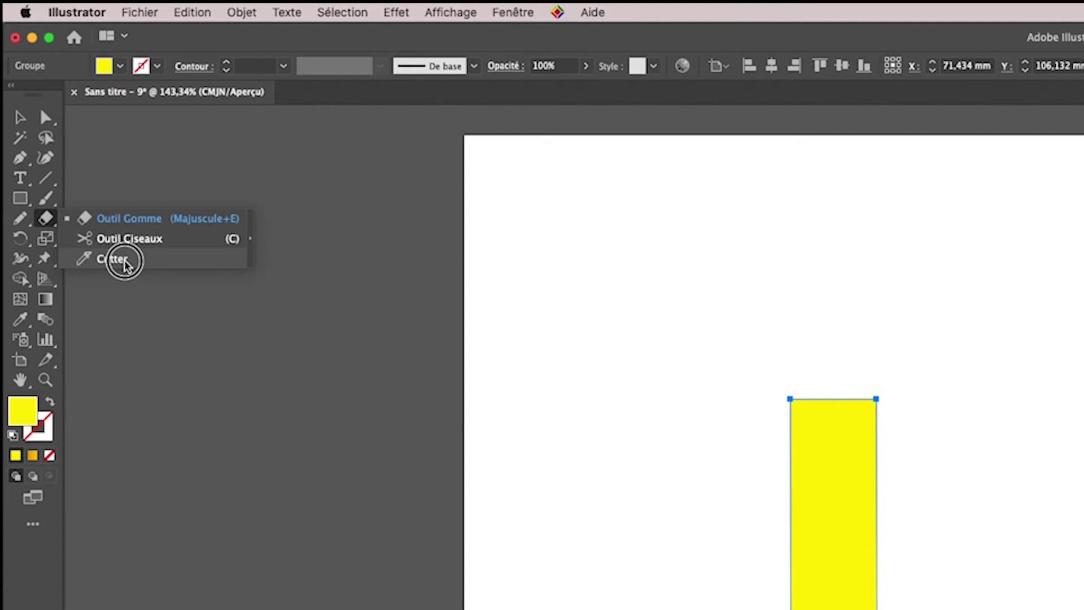
Step: Cut the yellow strip horizontally at four heights with the Knife into five pieces
click(124, 261)
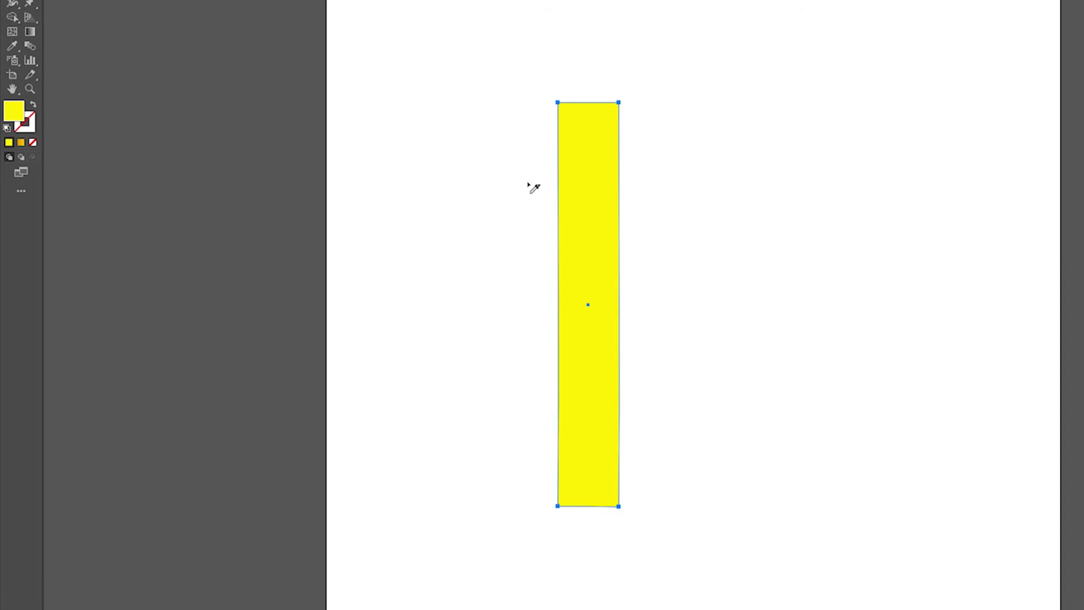
drag(526, 179, 649, 180)
key(ctrl+z)
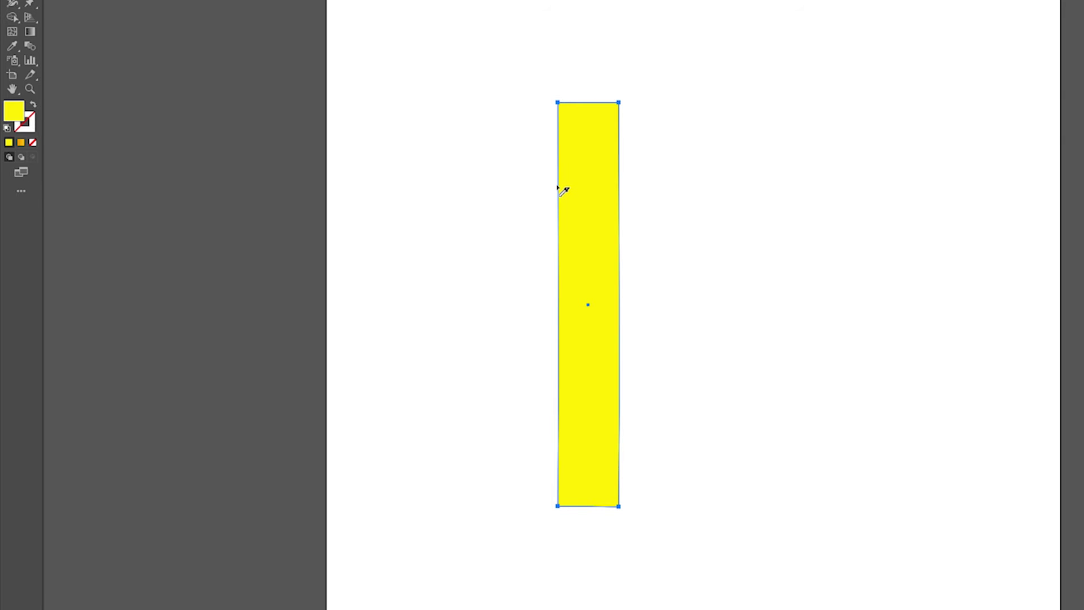
drag(543, 177, 649, 179)
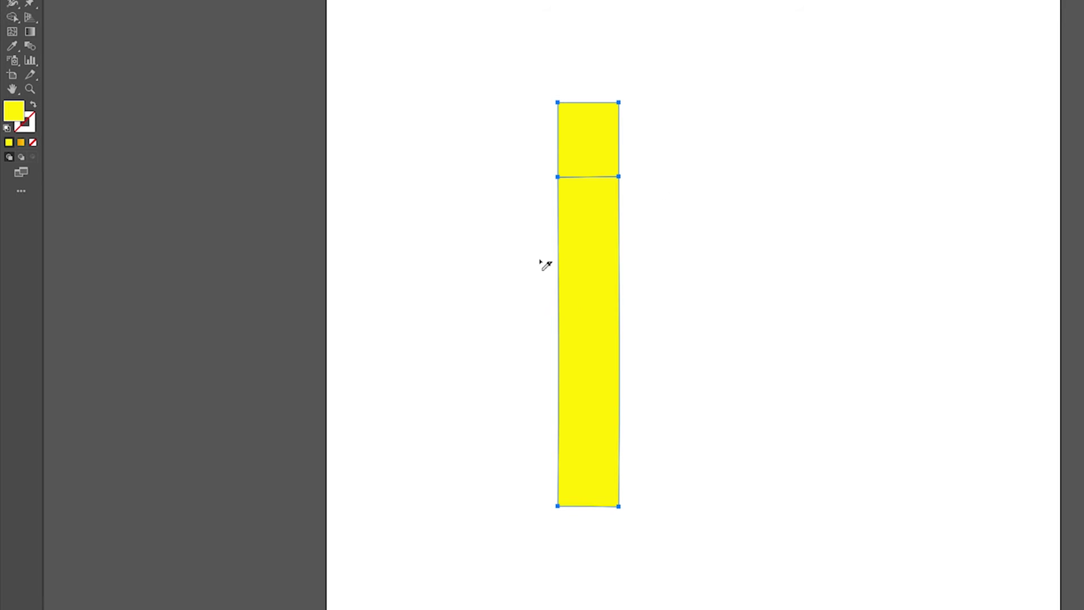
drag(541, 258, 634, 257)
drag(545, 339, 639, 336)
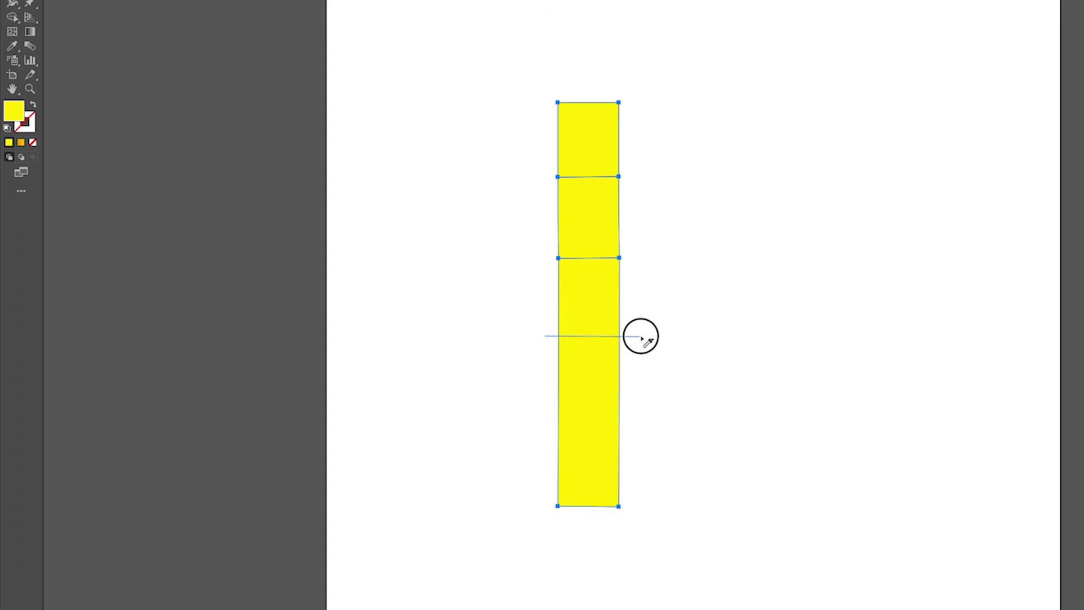
drag(538, 423, 640, 423)
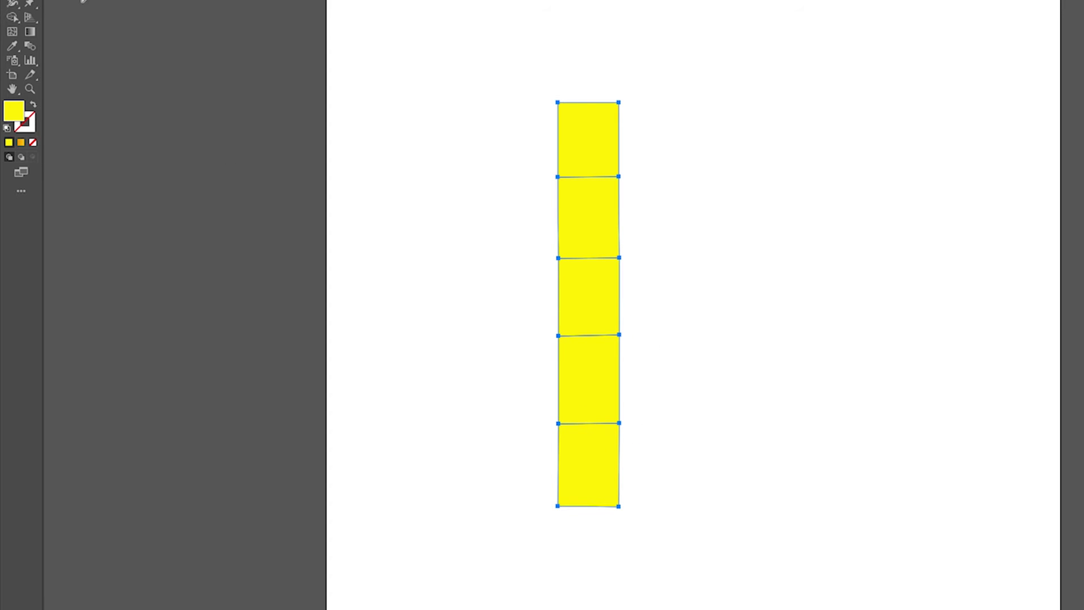
Step: Select the five cut pieces, expand their group in Layers, and apply Puppet Warp
click(37, 2)
click(589, 132)
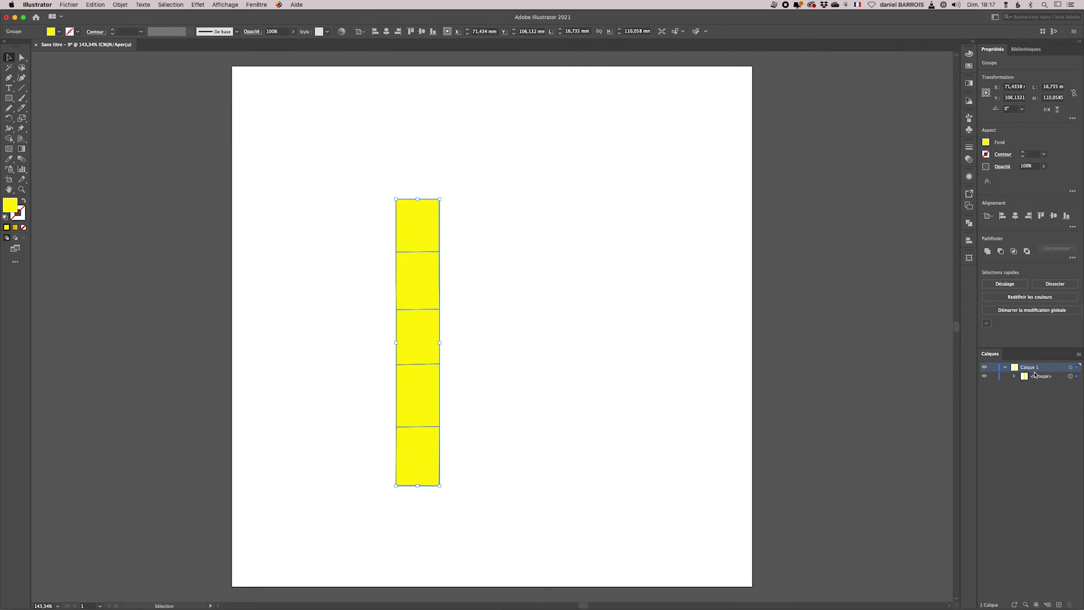
click(1014, 376)
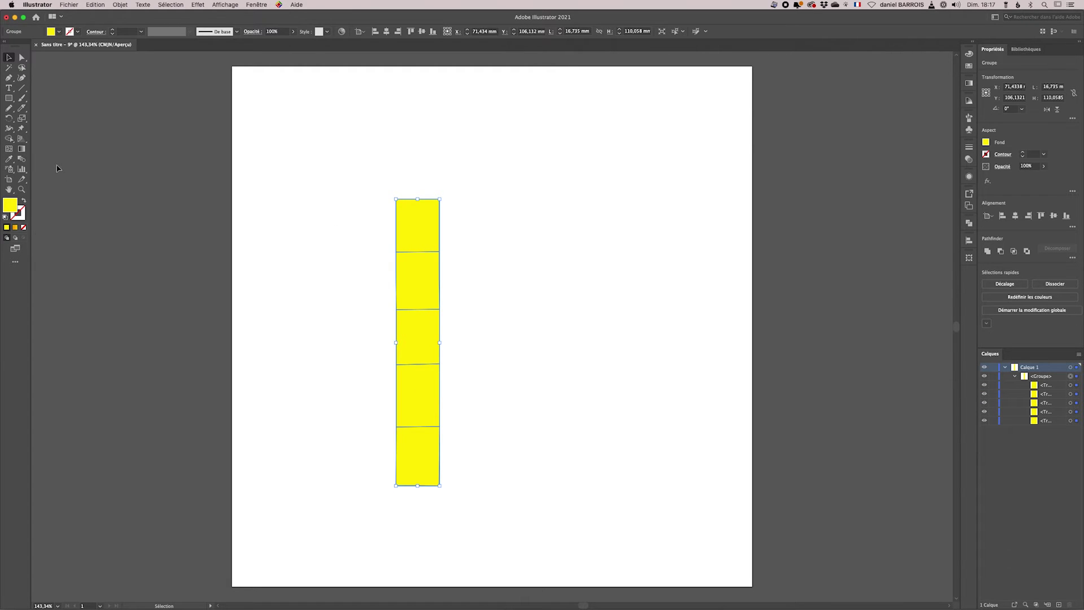
click(21, 128)
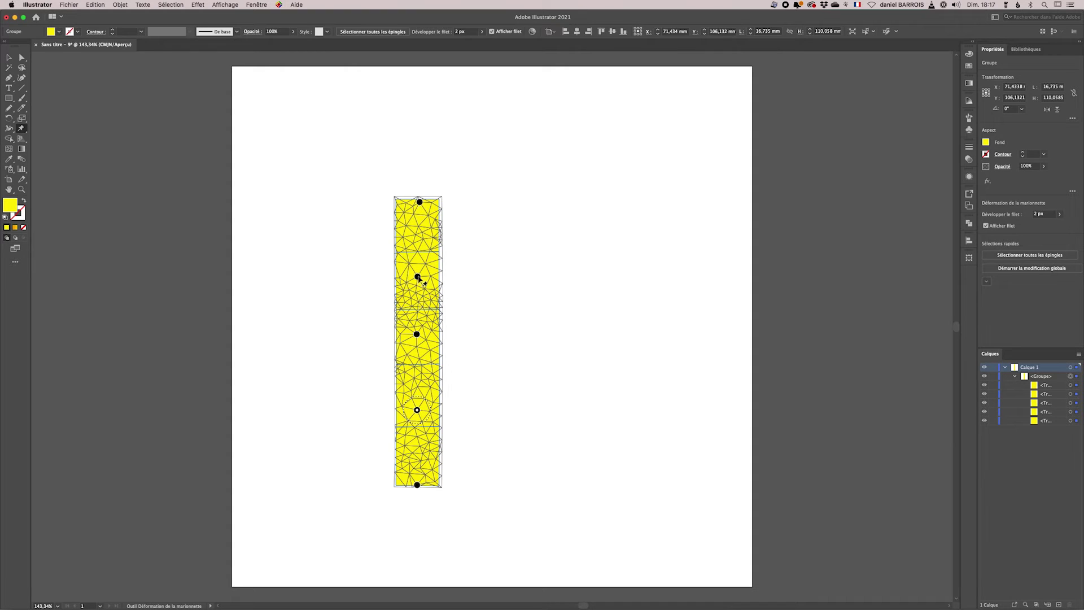
Step: Drag the upper pin right, middle pin left and lower pin right into an S-curve
drag(417, 277, 455, 278)
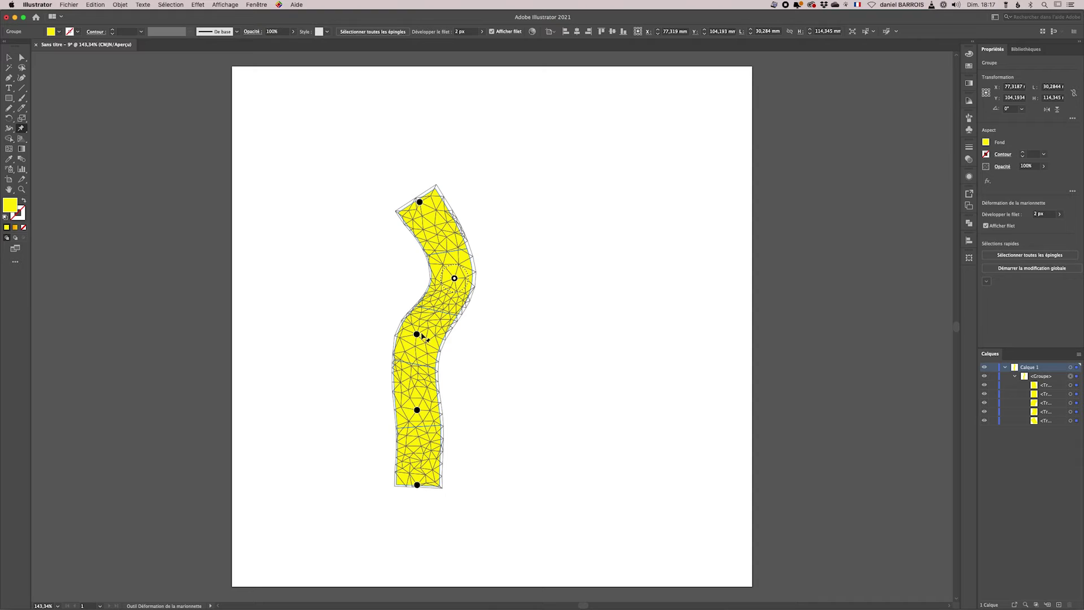
drag(418, 334, 394, 331)
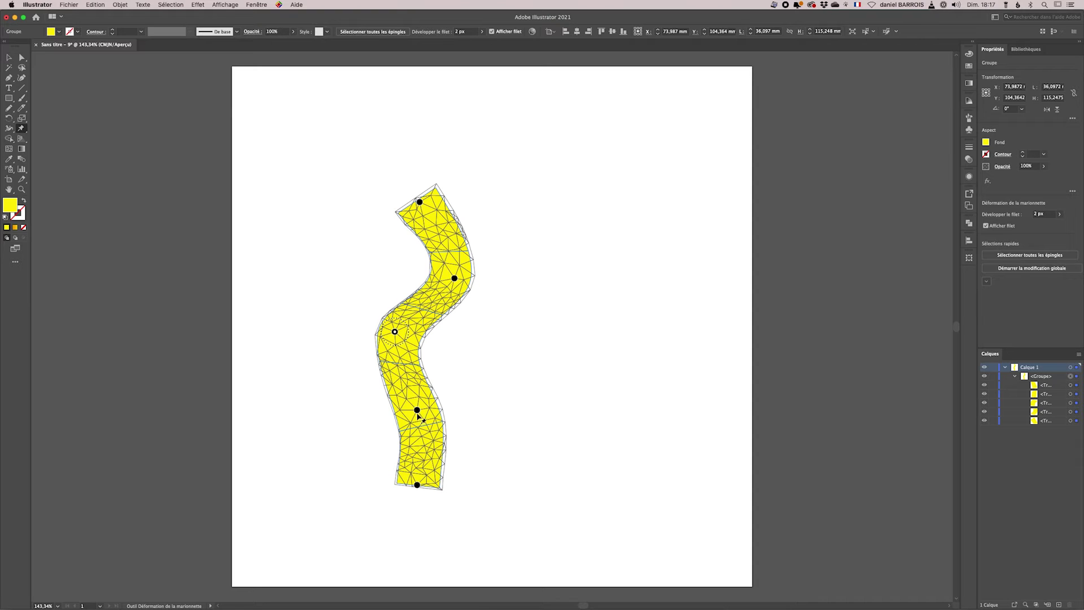
drag(416, 410, 459, 408)
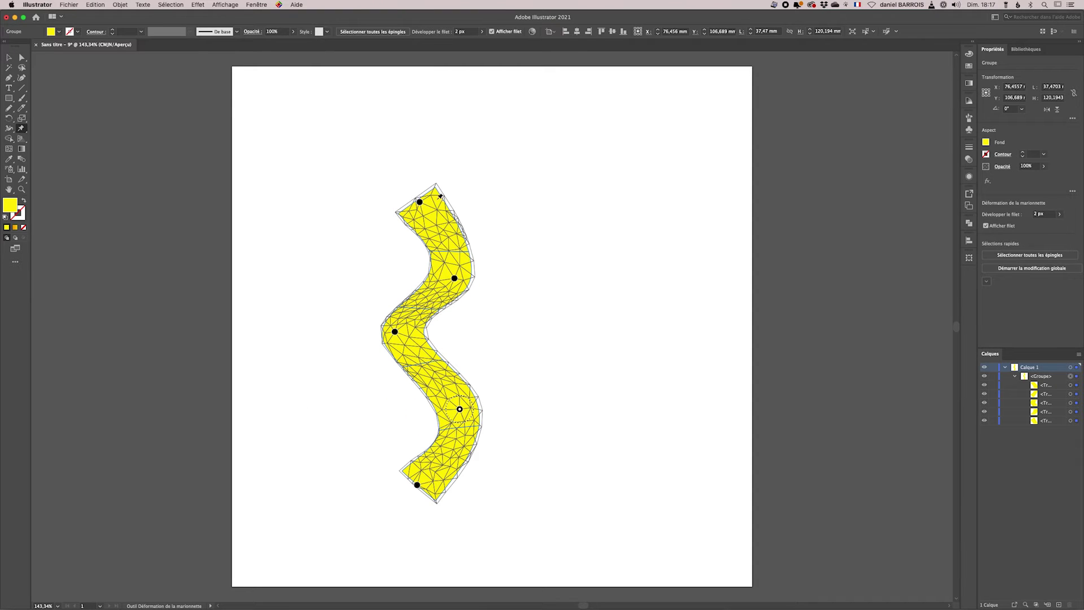
Step: Rotate the strip's top and bottom ends around their pins until they lie flat
click(420, 201)
drag(420, 193, 429, 197)
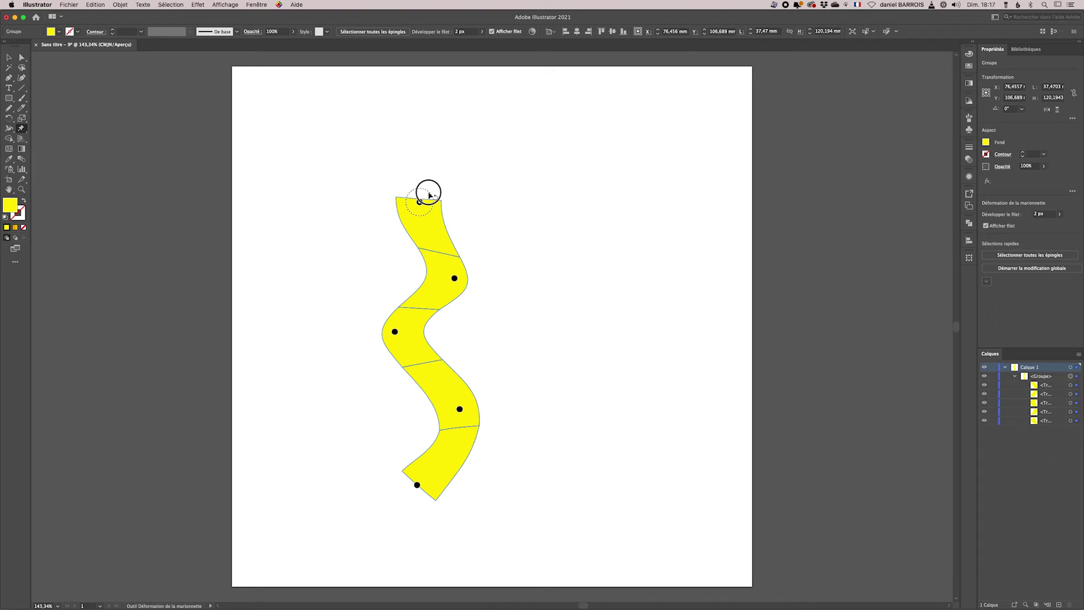
drag(429, 196, 429, 192)
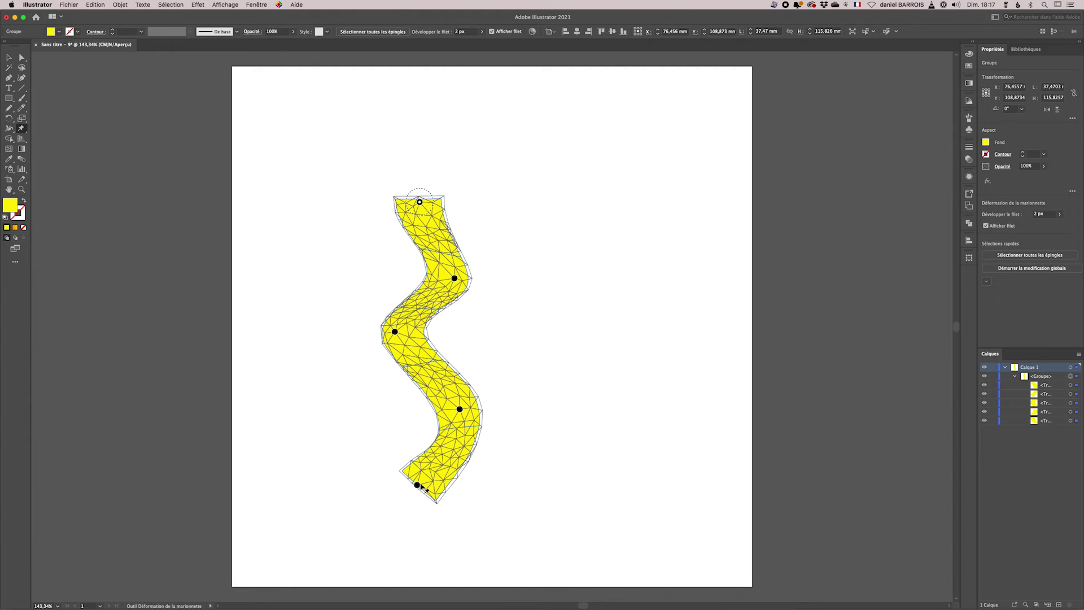
click(418, 485)
drag(419, 500, 430, 497)
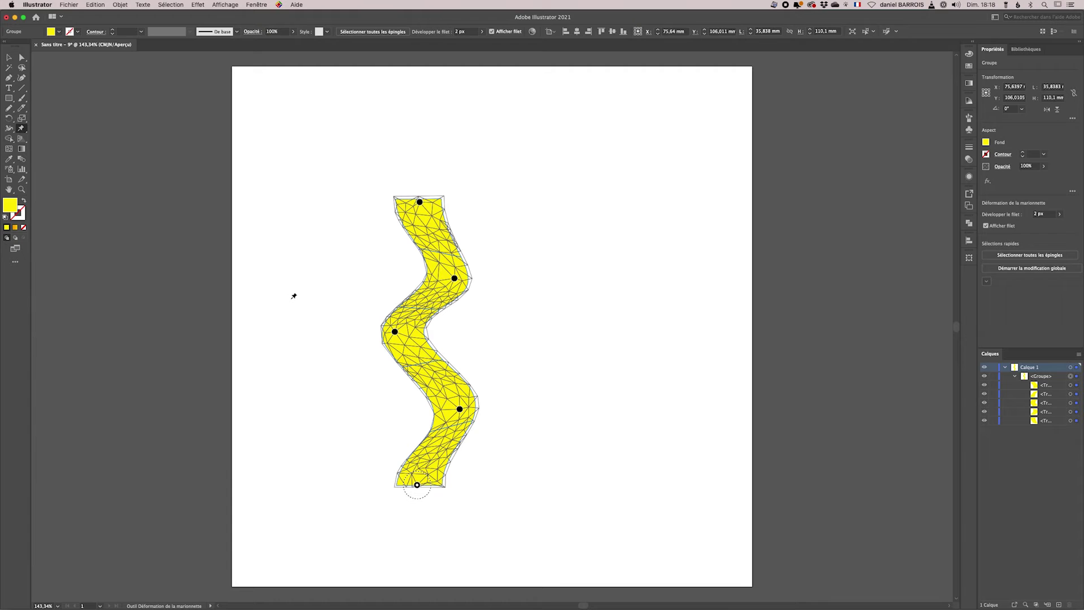
key(ctrl+z)
Step: Return the strip to straight and draw two vertical line segments down it
key(ctrl+z)
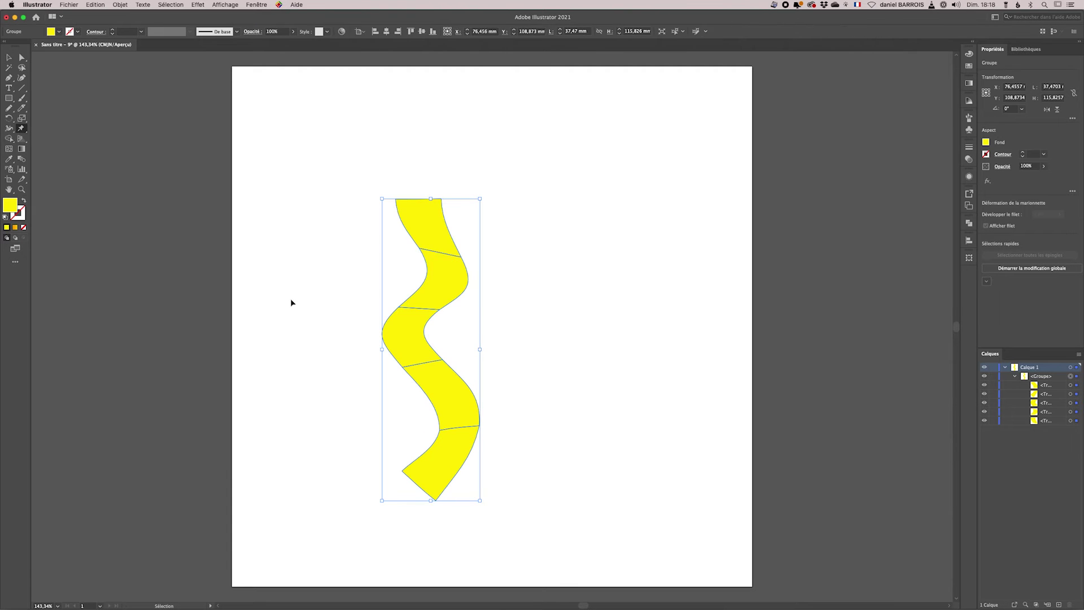
key(ctrl+z)
key(ctrl+z)
key(ctrl+z)
key(ctrl+z)
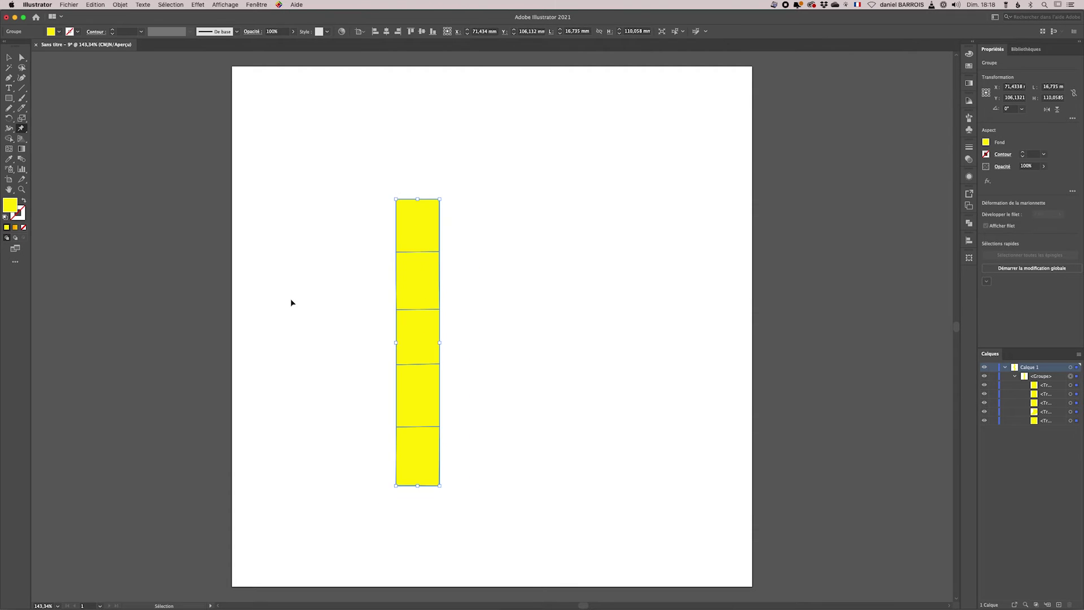
key(ctrl+shift+z)
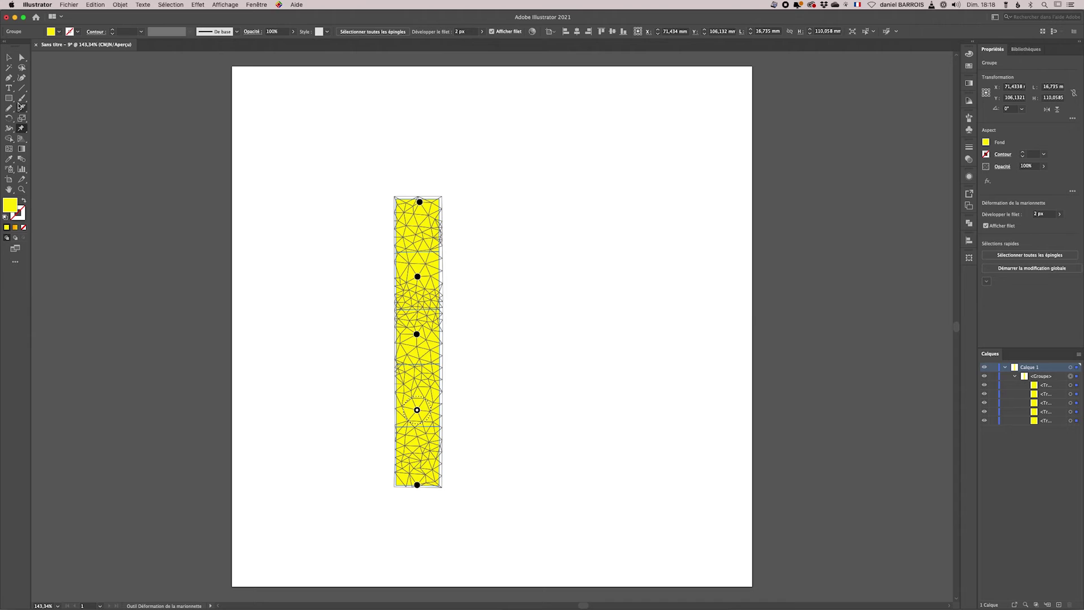
click(21, 88)
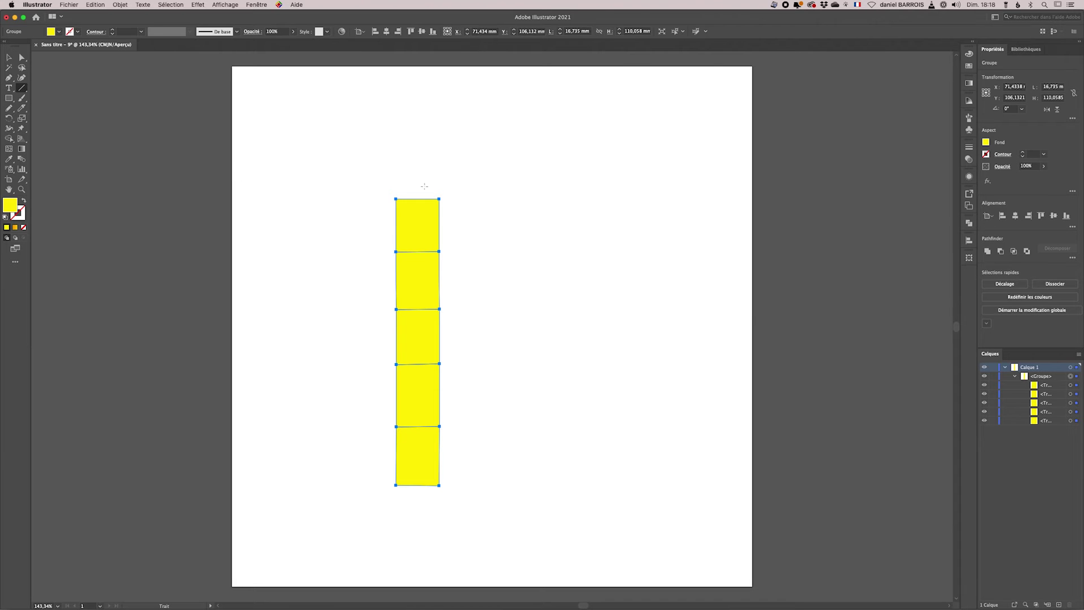
drag(407, 194, 407, 493)
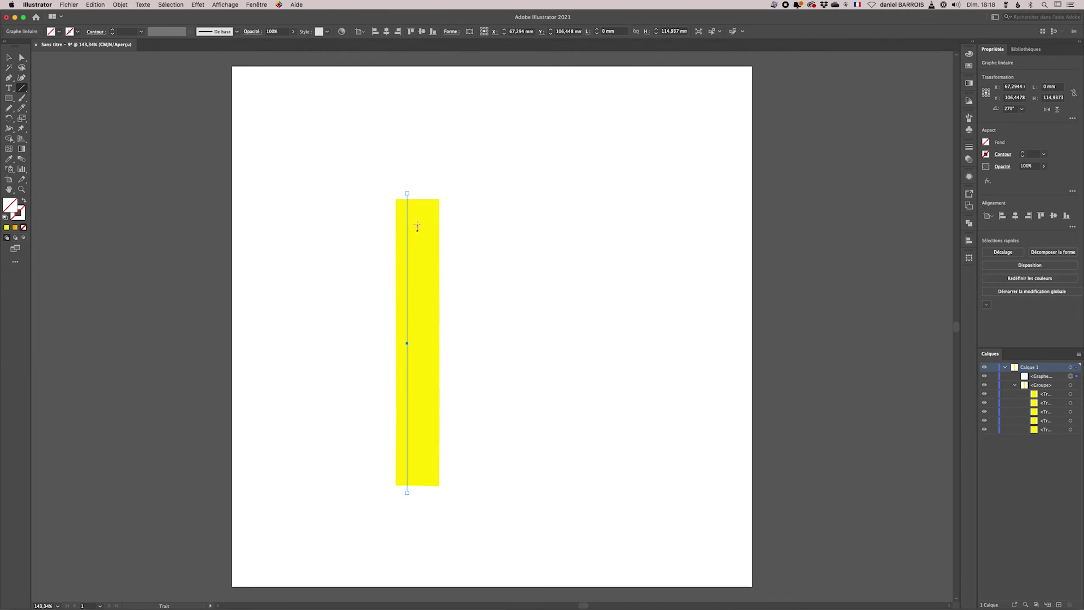
drag(424, 193, 418, 494)
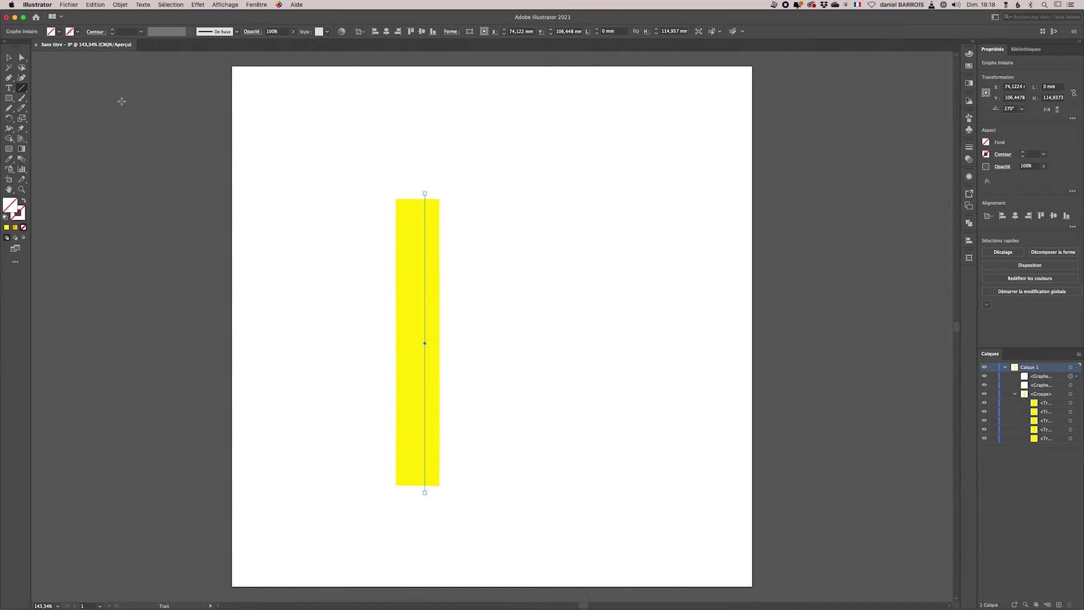
Step: Give both lines a black 2 pt stroke, then select the strip and lines together
click(9, 57)
drag(398, 183, 441, 197)
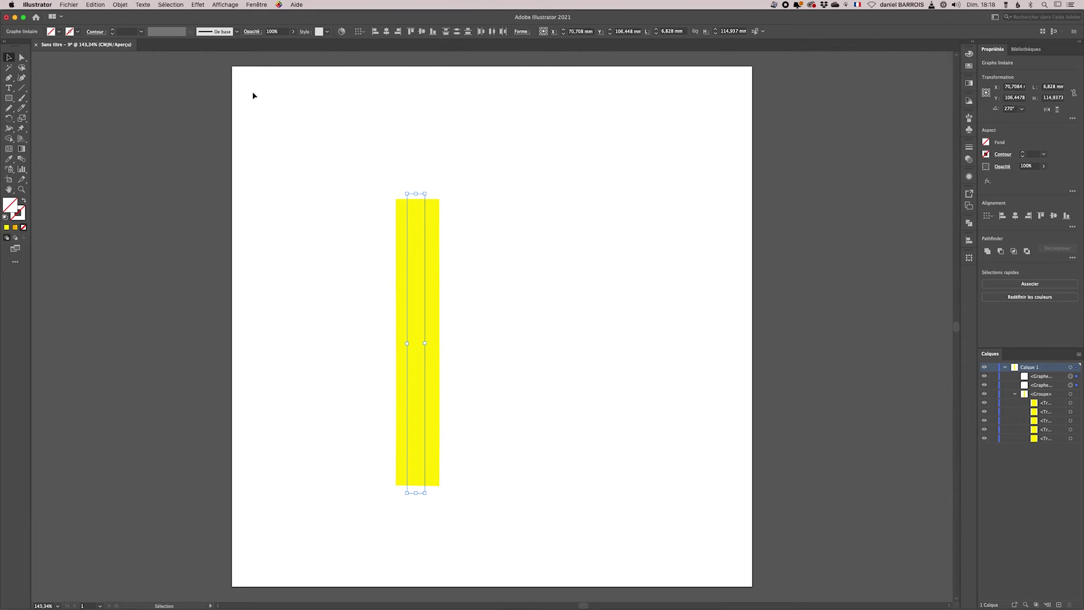
click(112, 31)
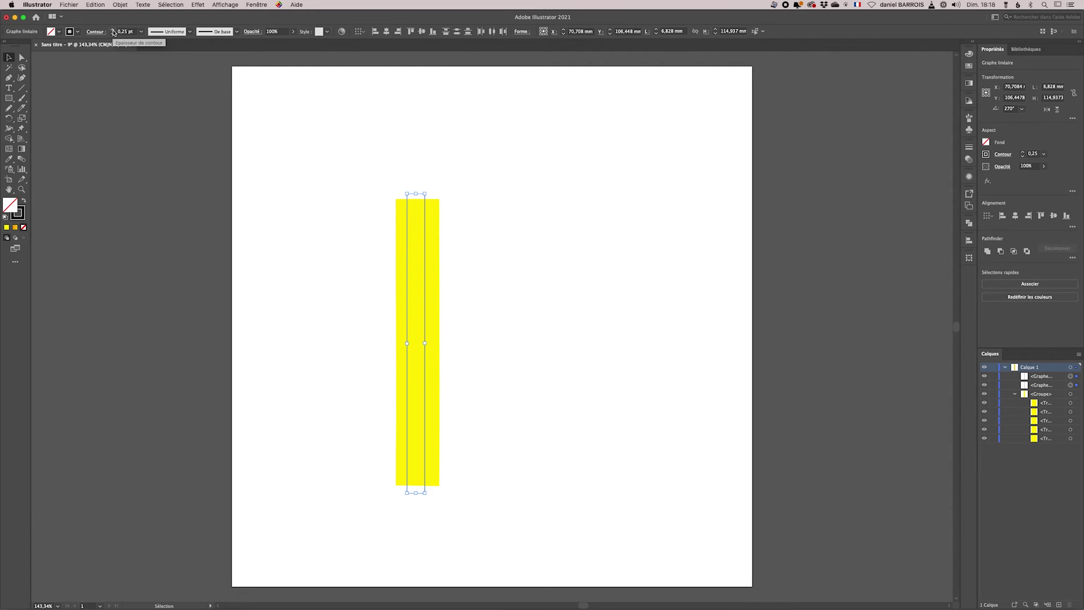
click(113, 30)
click(113, 30)
click(113, 30)
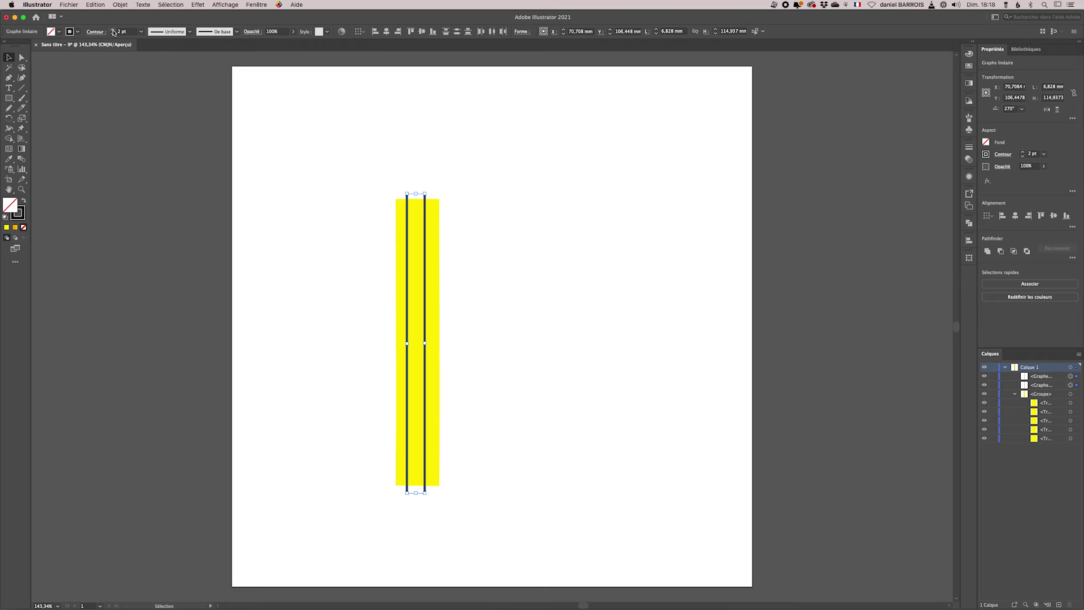
click(332, 125)
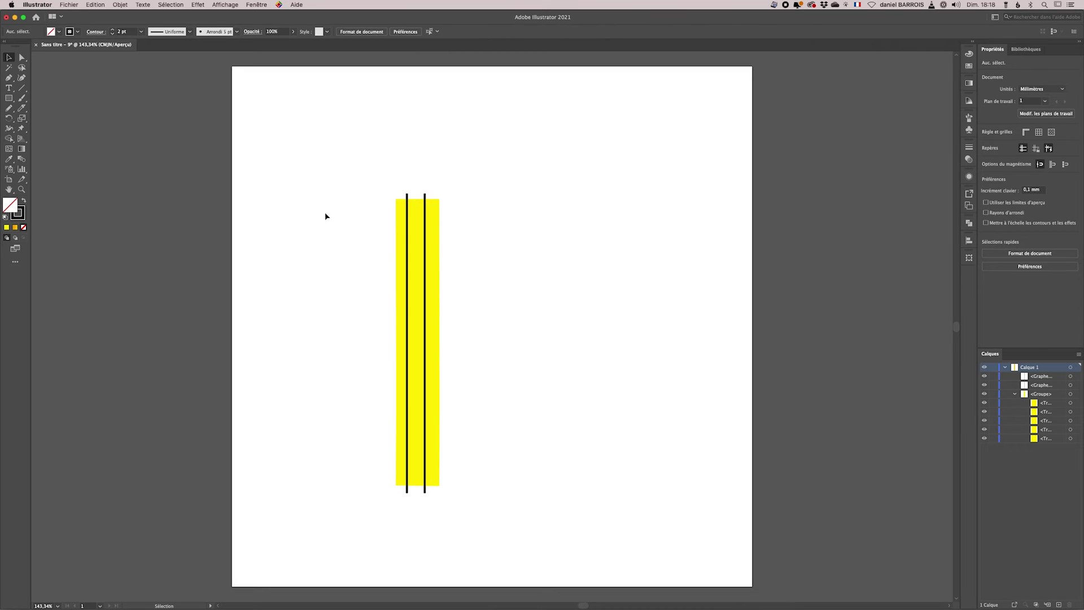
drag(361, 158, 493, 502)
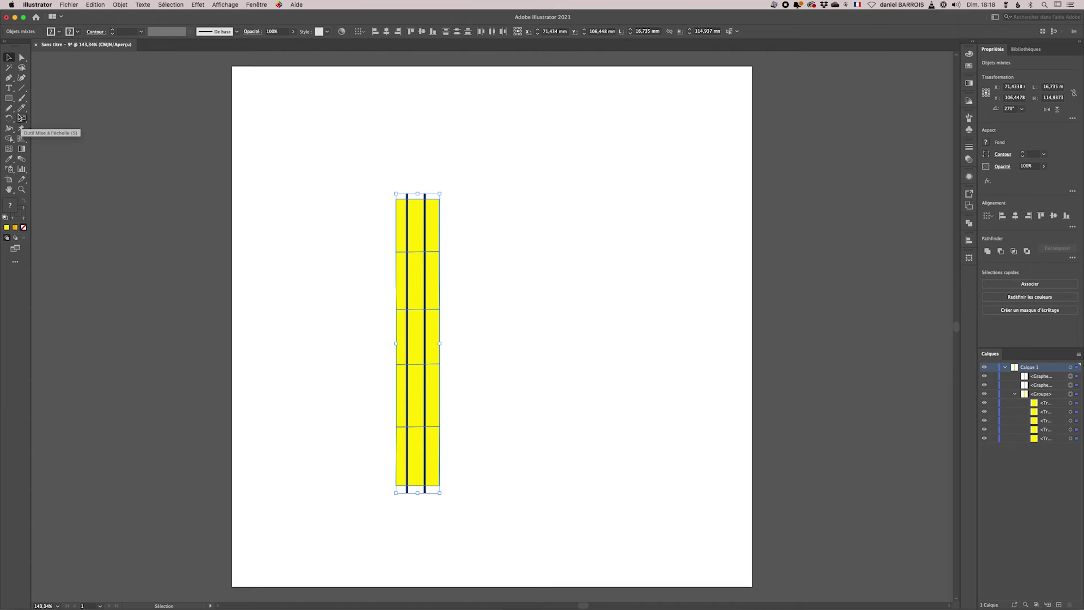
Step: Apply Puppet Warp to the strip with its lines and add pins down its length
click(24, 131)
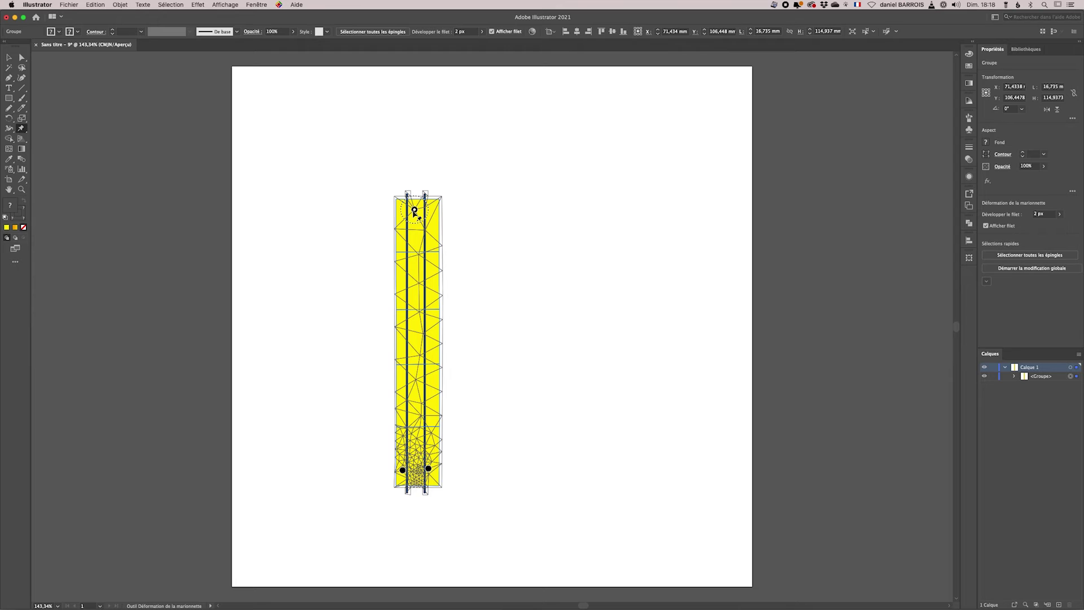
click(1014, 376)
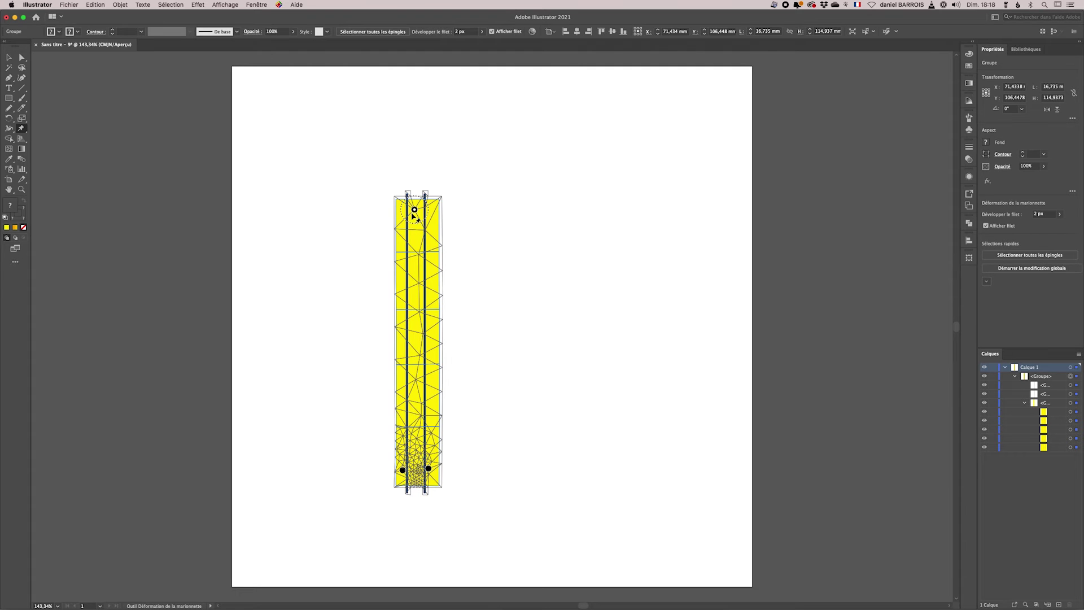
drag(414, 211, 414, 210)
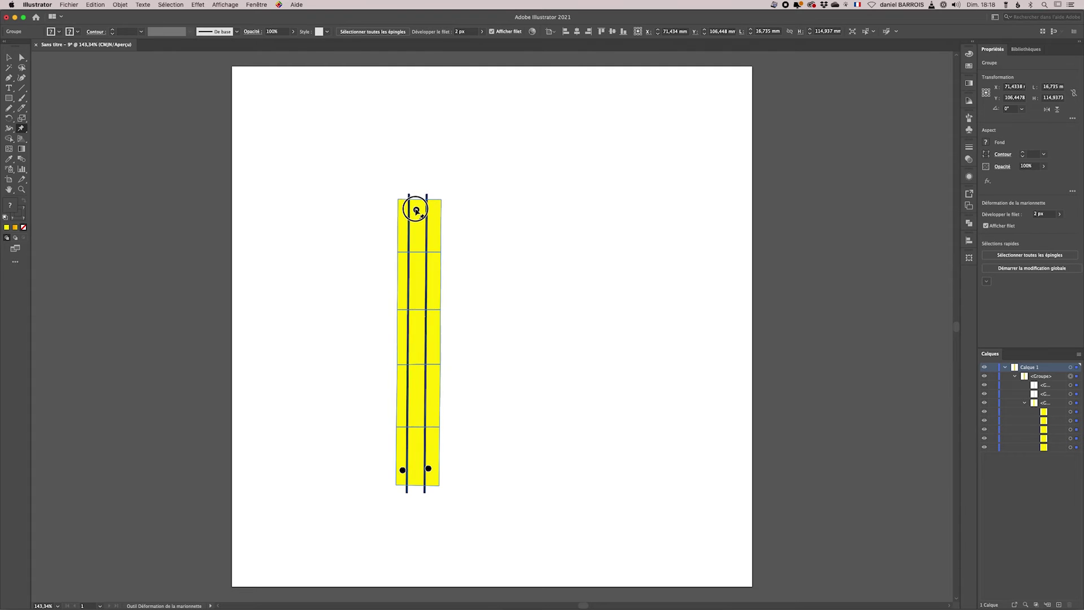
click(418, 289)
click(418, 369)
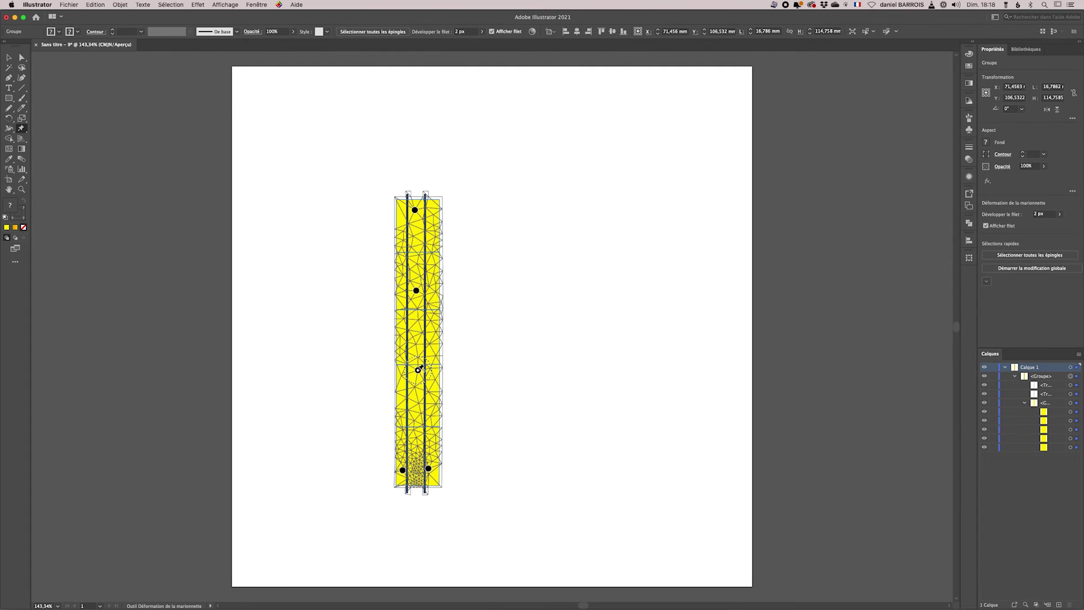
Step: Rework the bottom pins and bend the strip into an S-curve, undoing the last two adjustments
drag(402, 469, 410, 468)
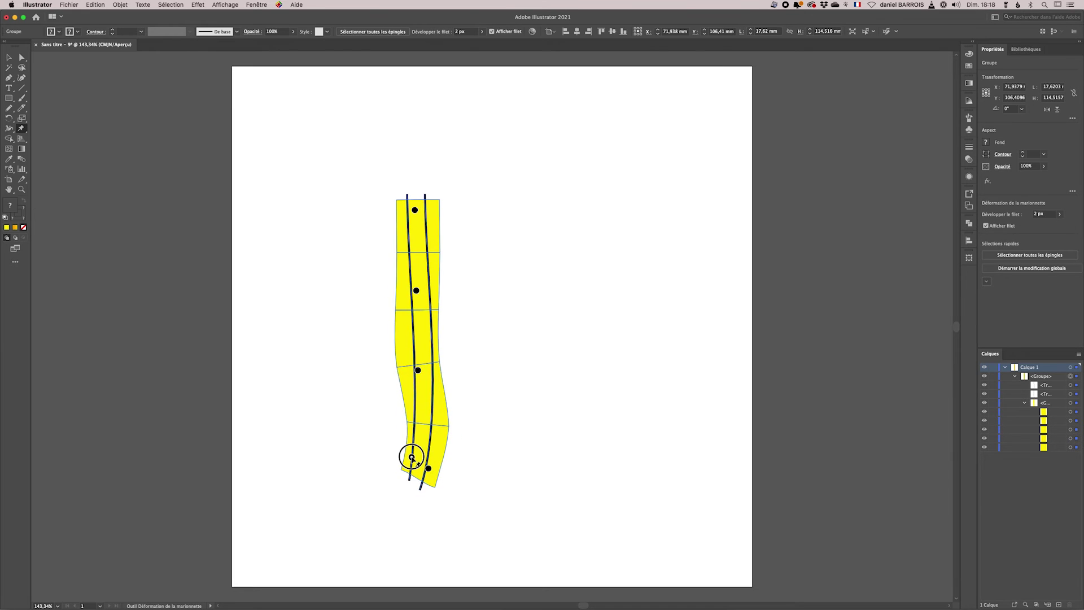
key(Delete)
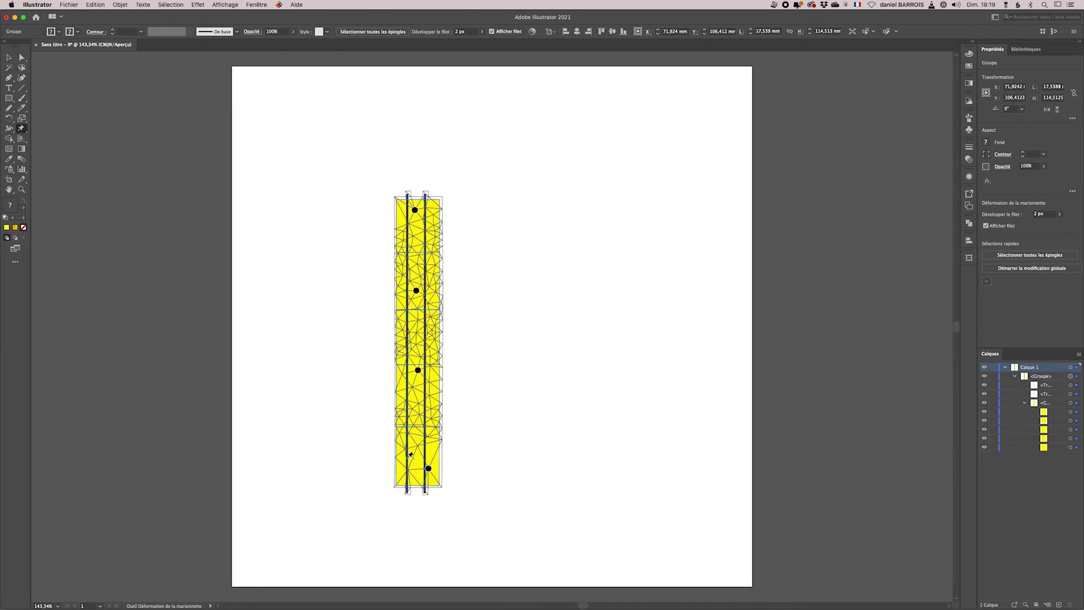
drag(429, 469, 426, 469)
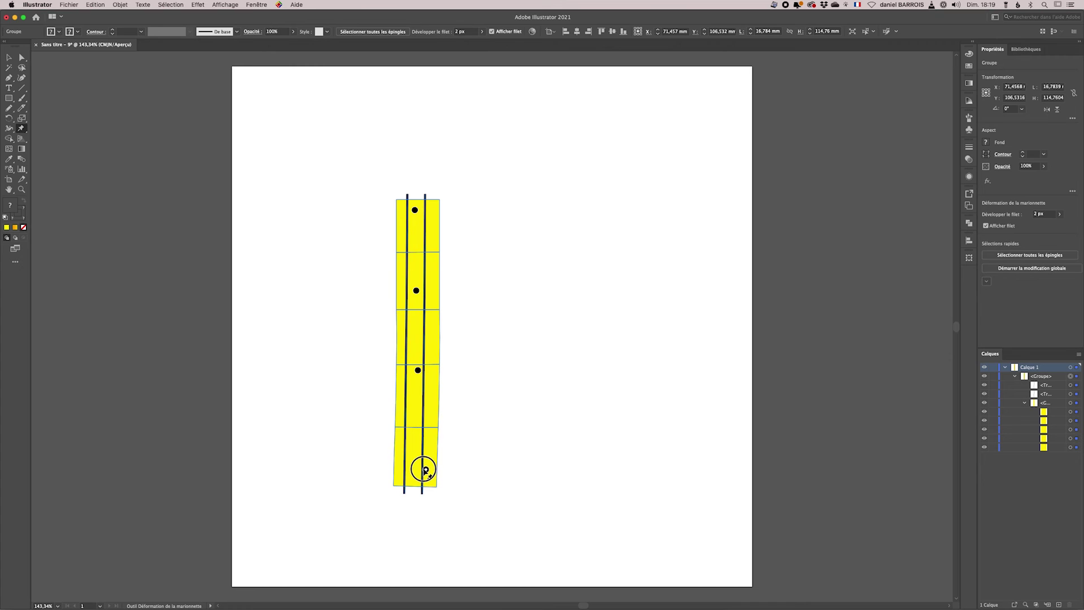
click(416, 418)
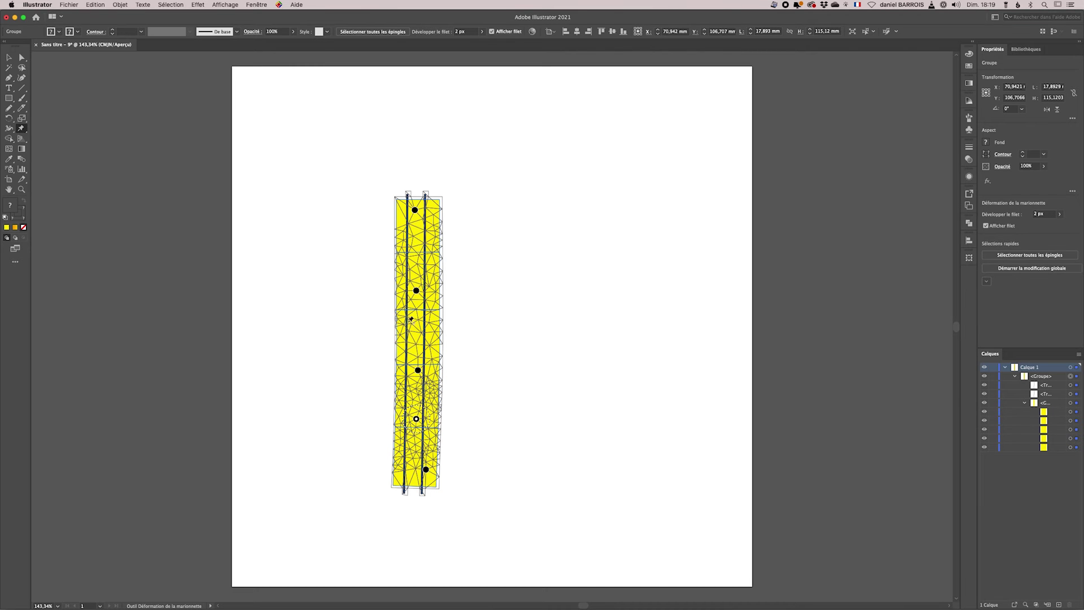
drag(416, 291, 373, 296)
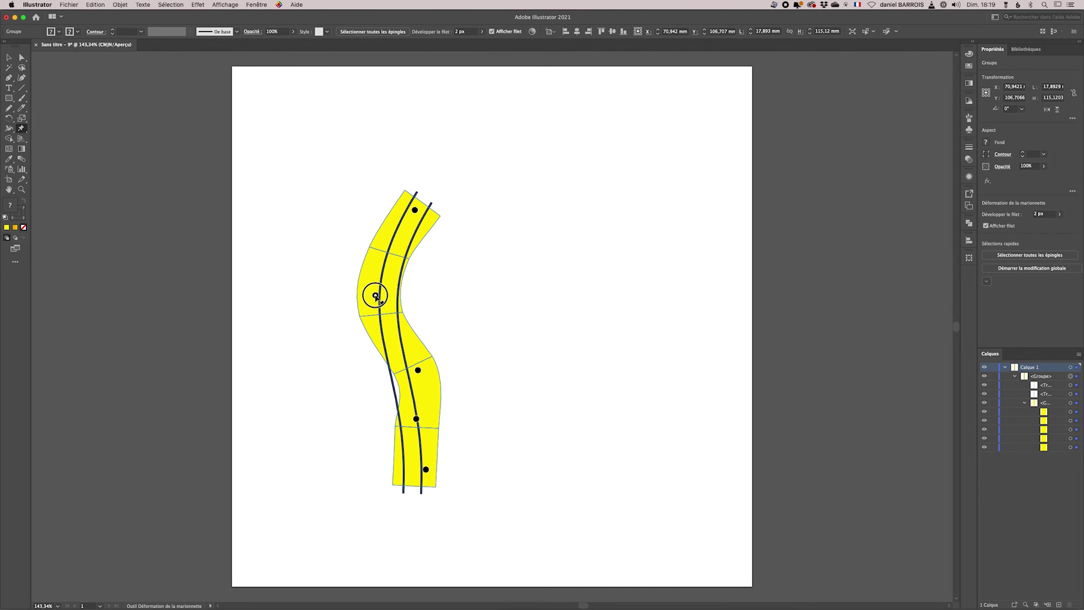
drag(418, 371, 462, 371)
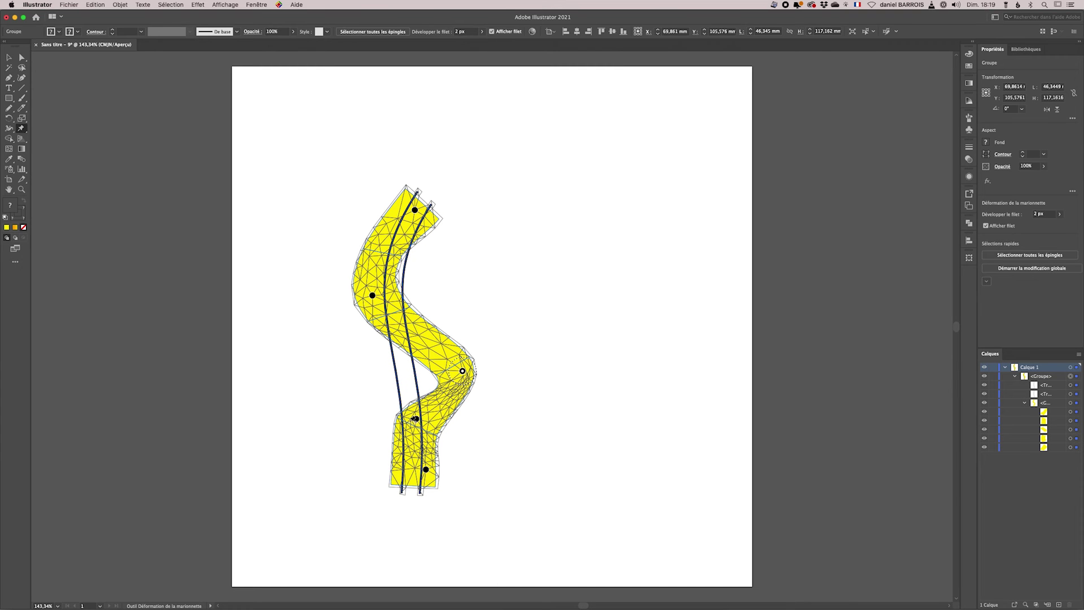
key(ctrl+z)
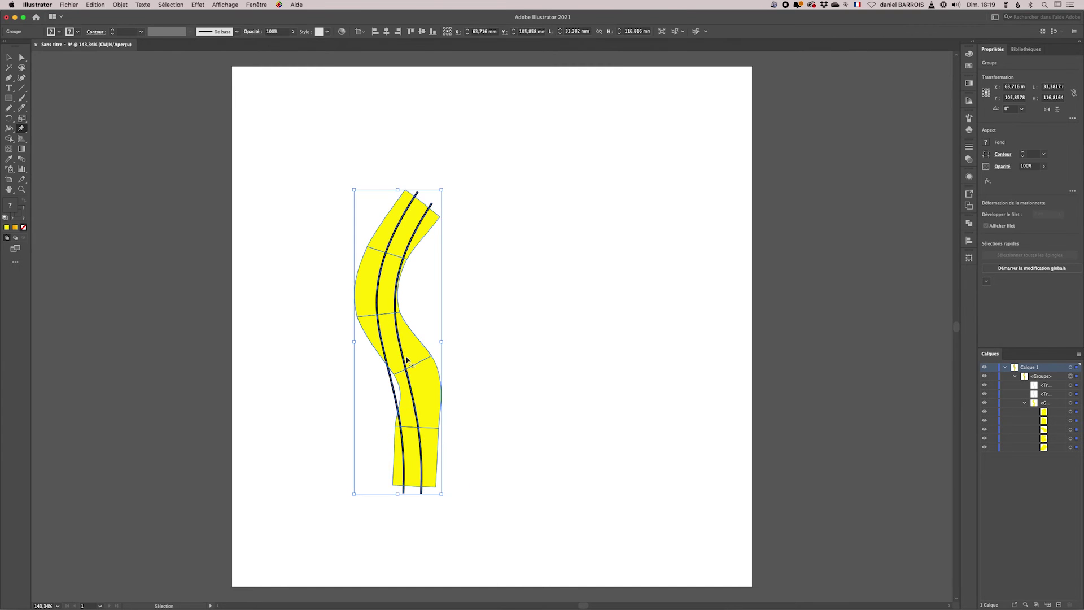
key(ctrl+z)
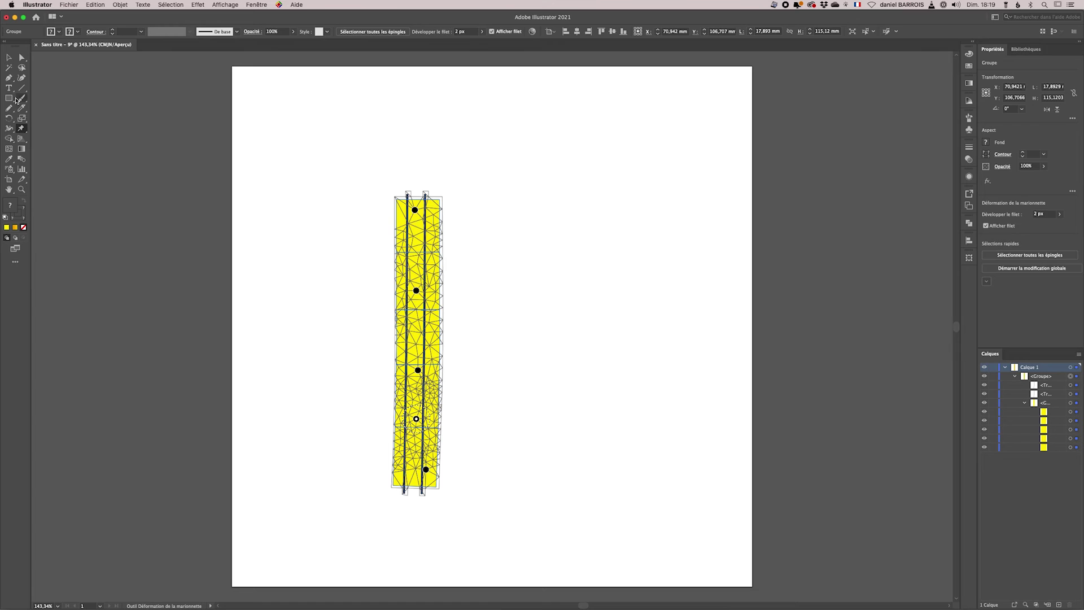
Step: Select the left dark line and add four anchor points down its length
click(9, 78)
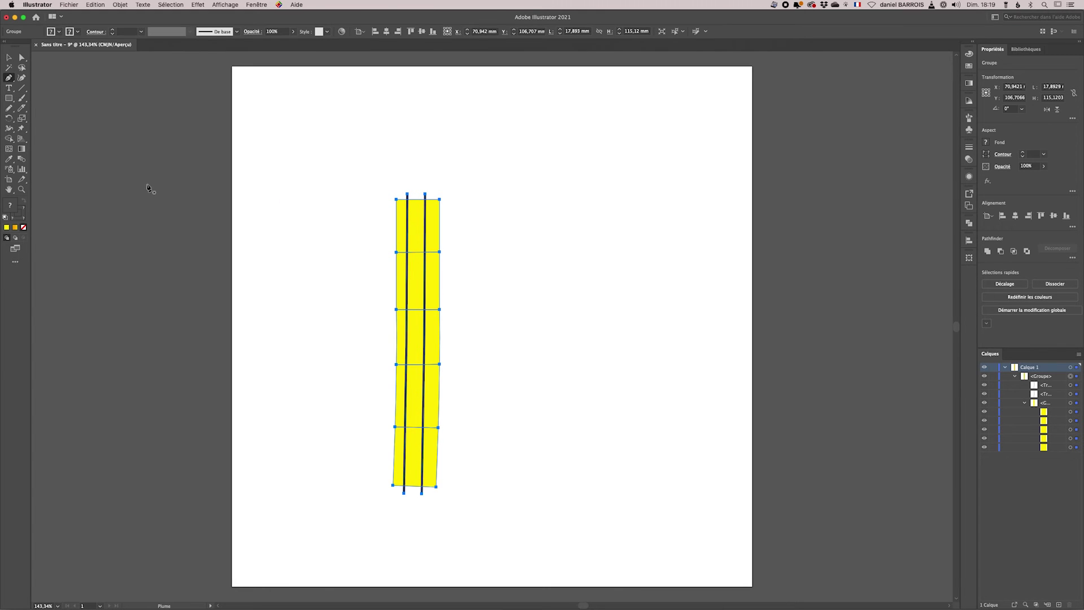
click(21, 58)
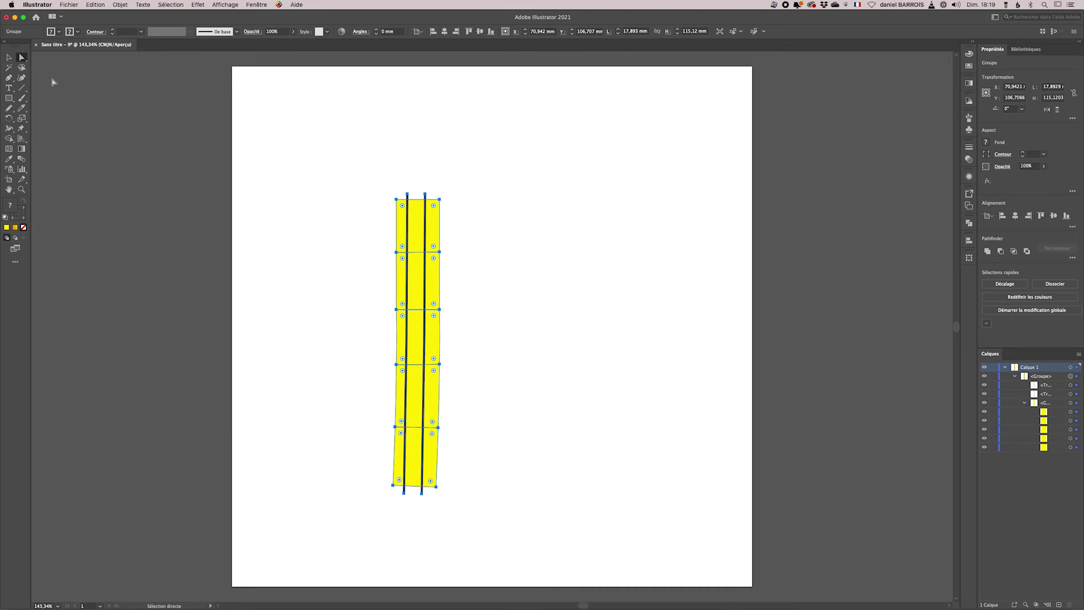
click(407, 199)
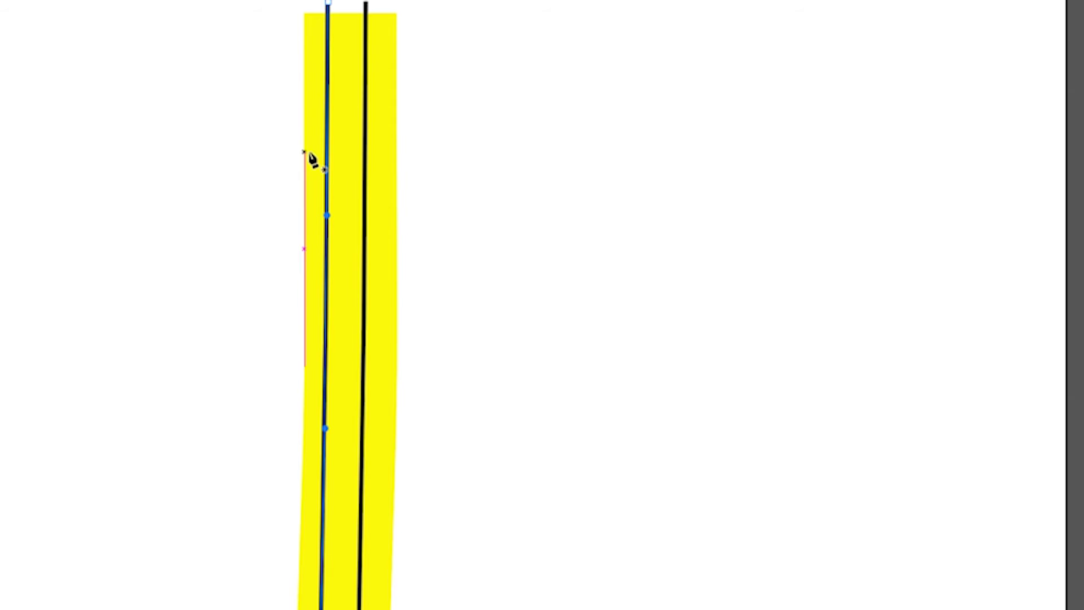
click(329, 121)
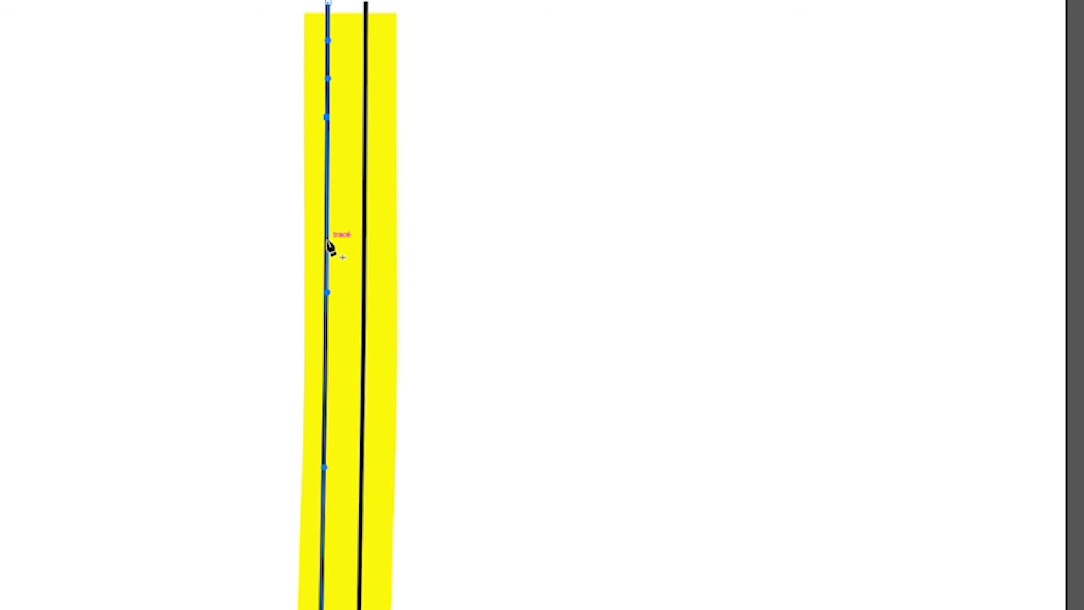
click(327, 218)
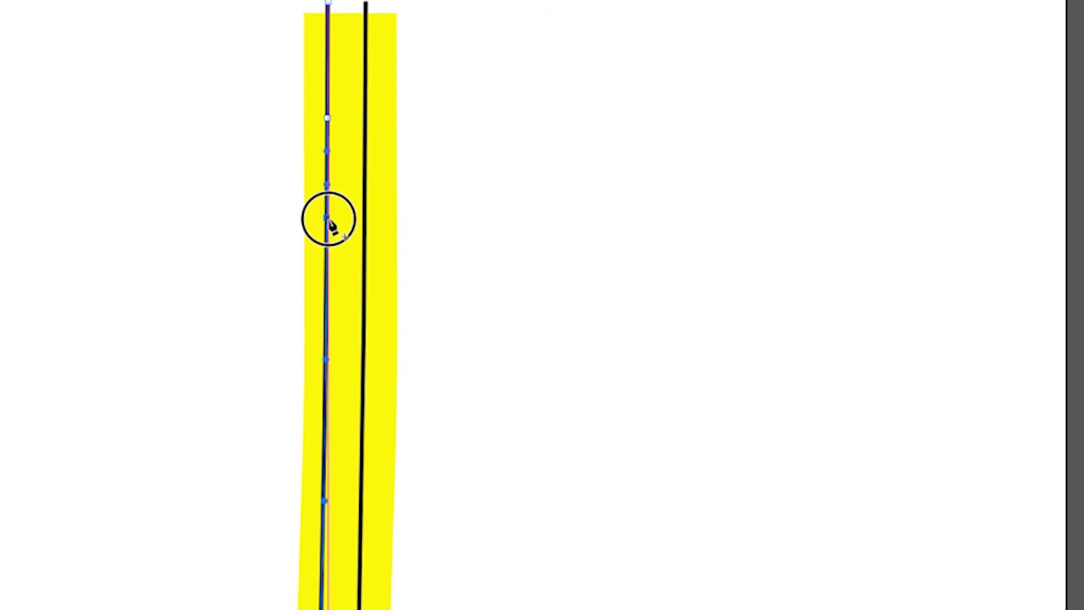
click(326, 294)
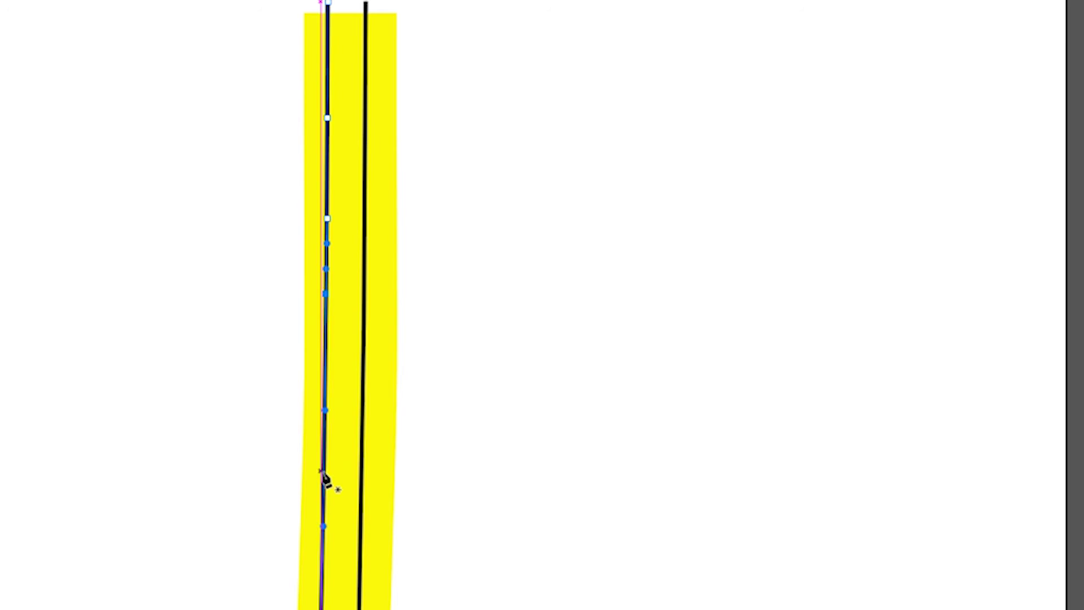
click(324, 358)
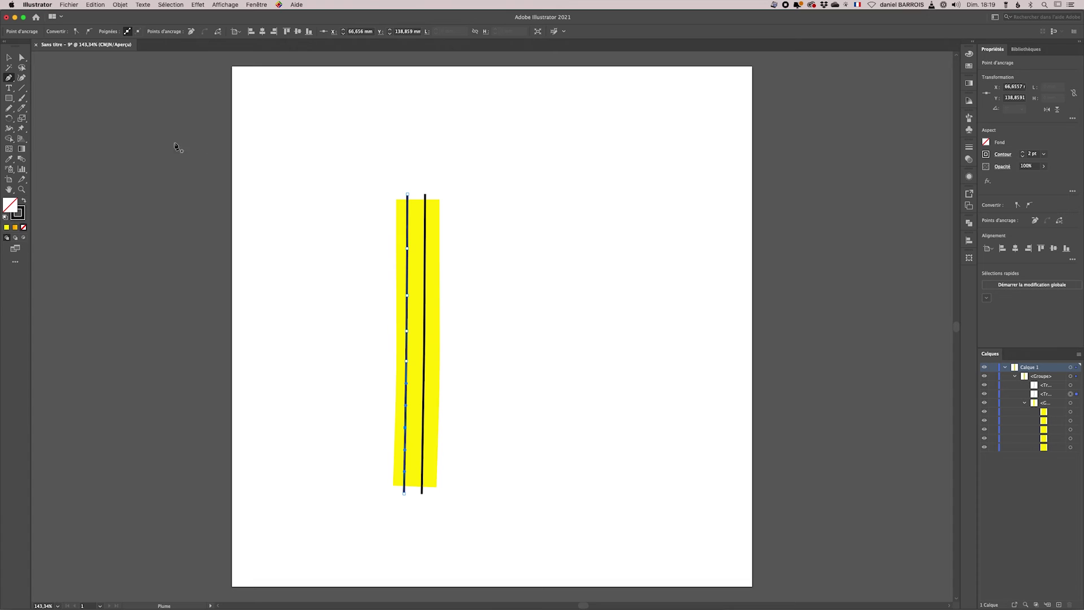
Step: Add five anchor points down the right dark line, then select the whole striped strip
key(a)
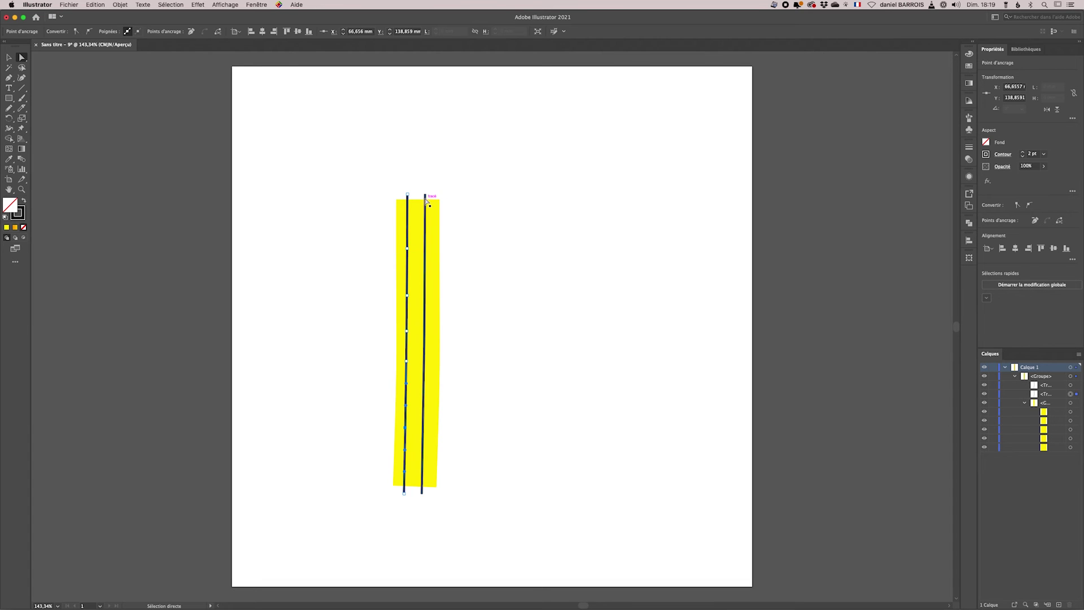
click(426, 194)
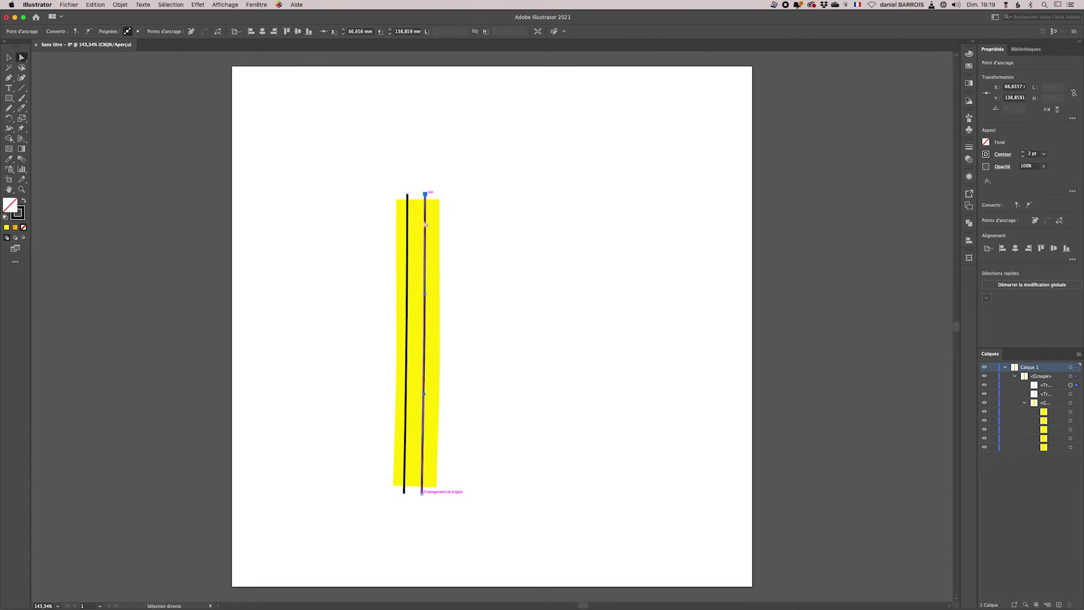
key(p)
click(424, 253)
click(425, 286)
click(425, 367)
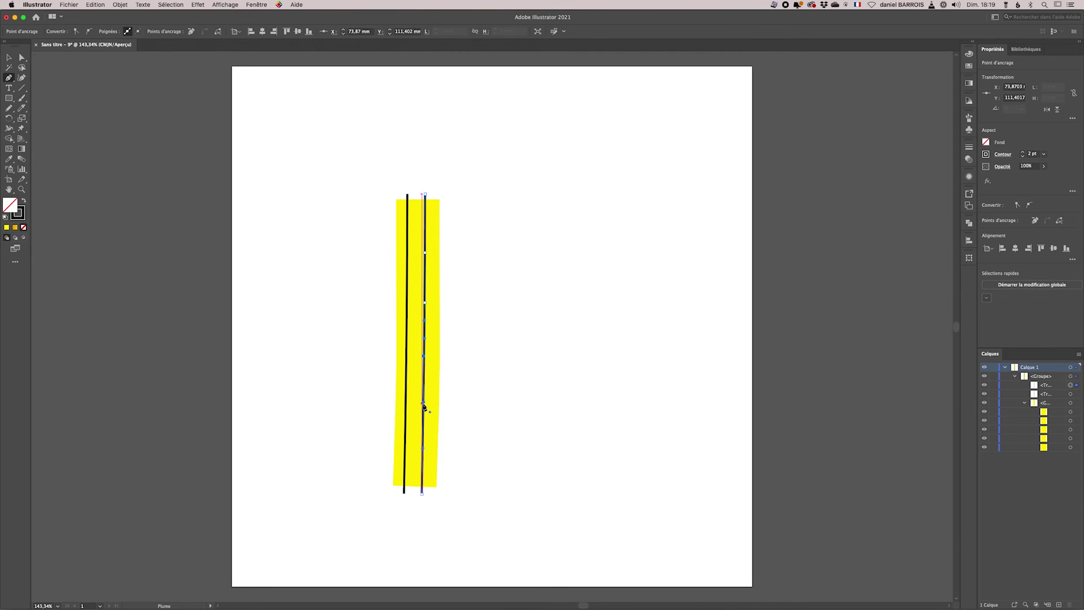
click(424, 394)
click(424, 441)
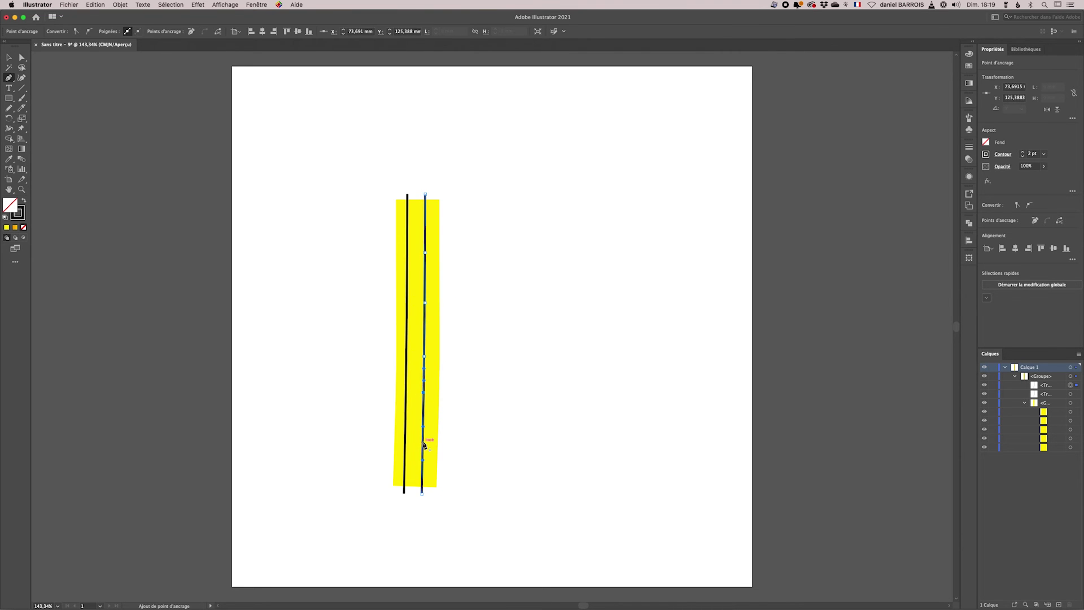
click(9, 57)
drag(370, 175, 486, 496)
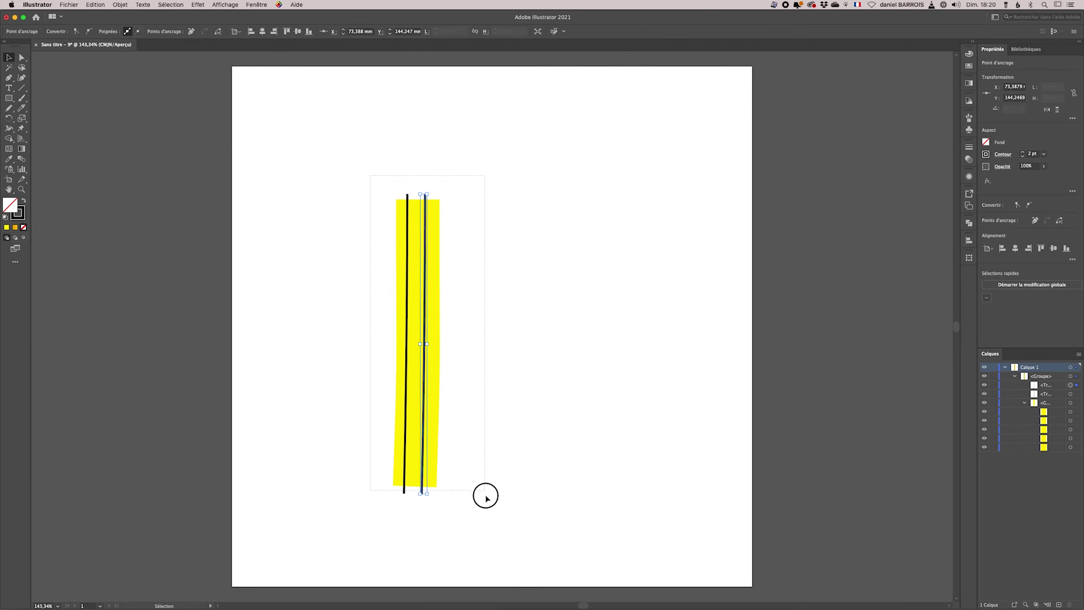
Step: Drag the Puppet Warp pins to bend the yellow strip and its lines into an S-curve
click(21, 128)
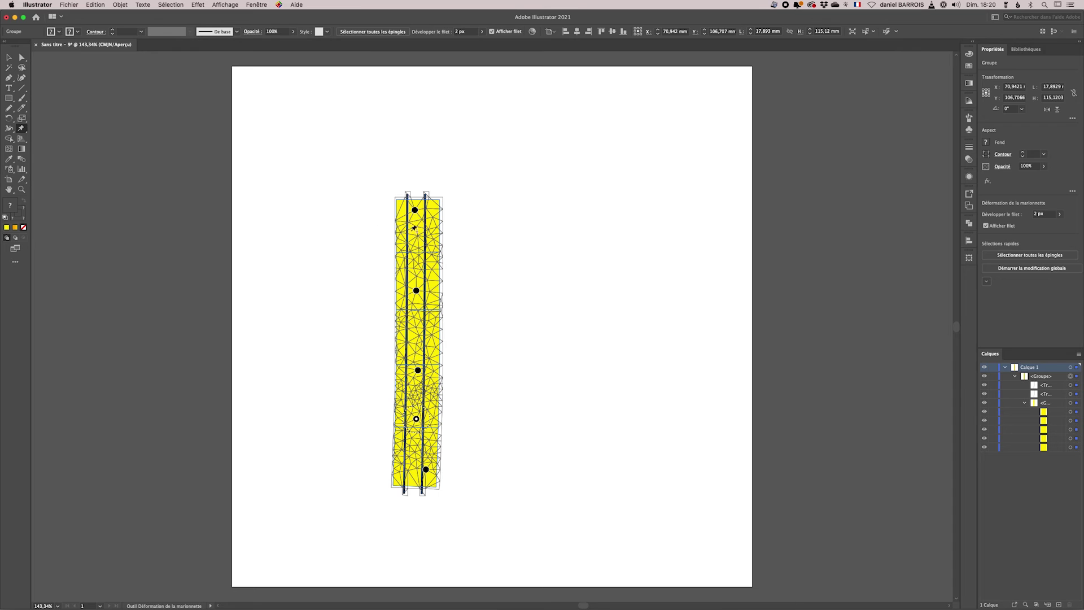
drag(416, 290, 476, 298)
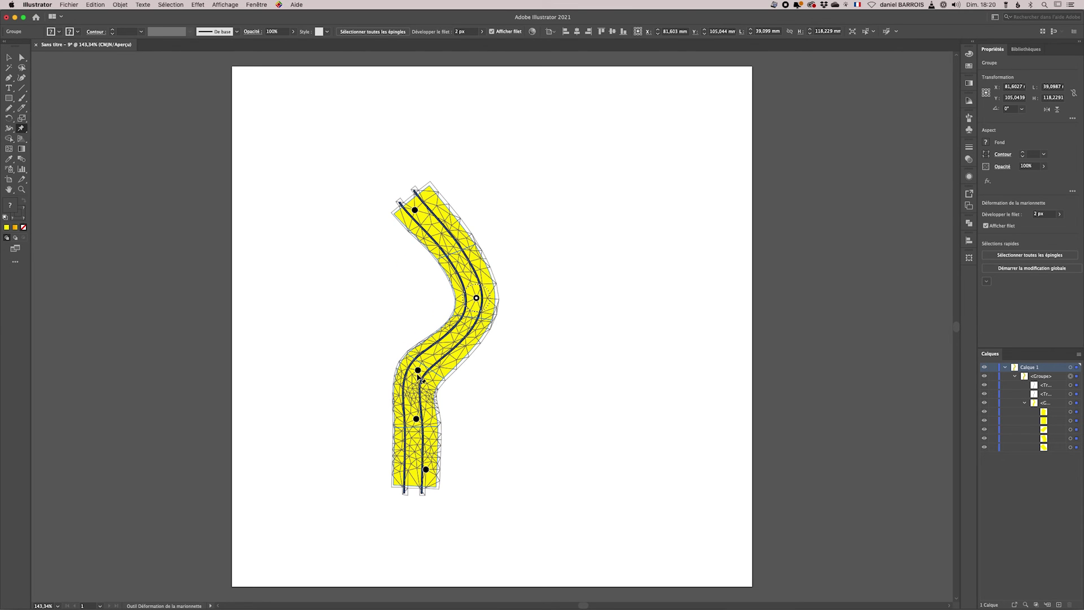
drag(417, 371, 387, 359)
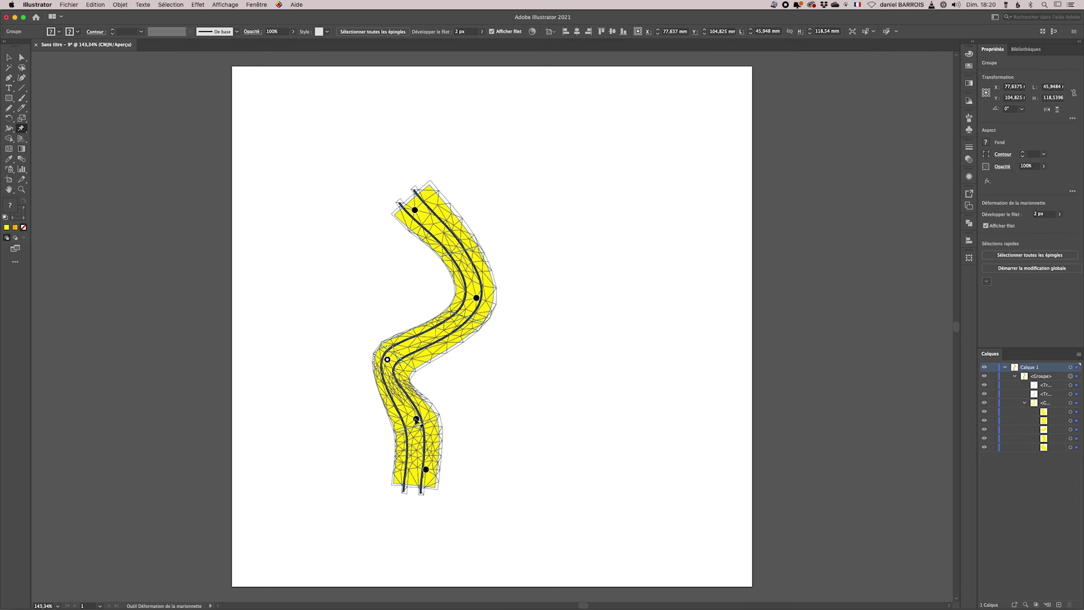
drag(387, 359, 389, 361)
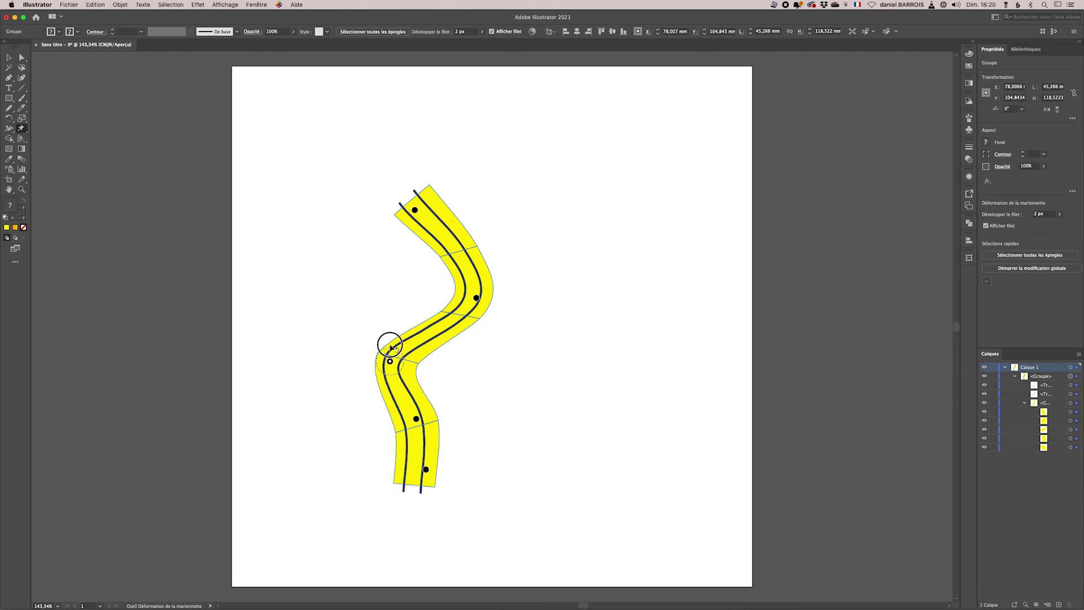
drag(398, 353, 395, 352)
drag(416, 419, 418, 420)
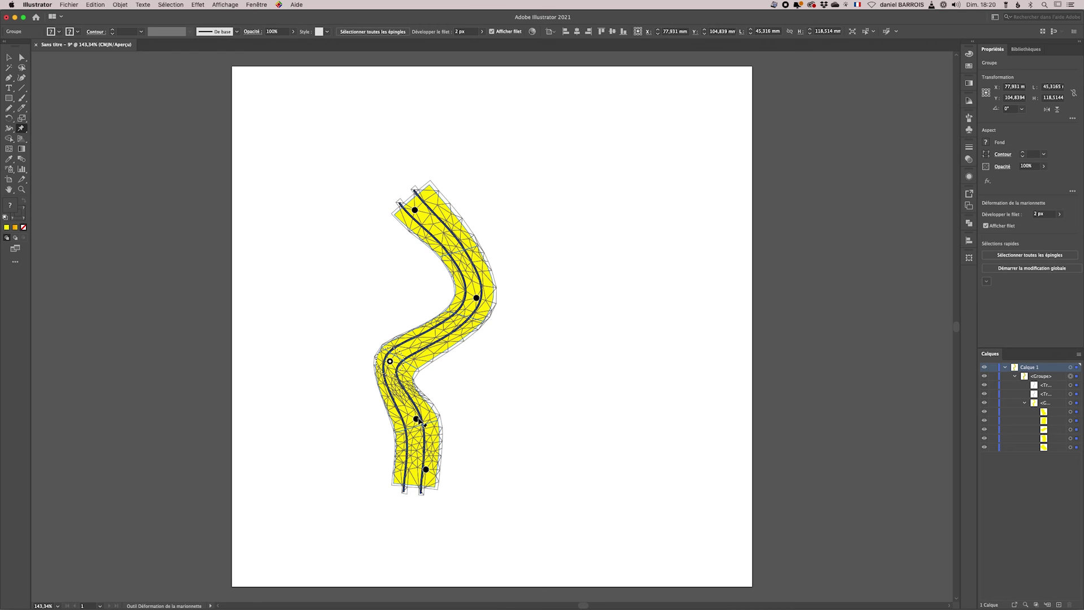
mouse_move(425, 469)
mouse_down()
mouse_move(439, 470)
mouse_move(404, 479)
mouse_move(418, 478)
mouse_up()
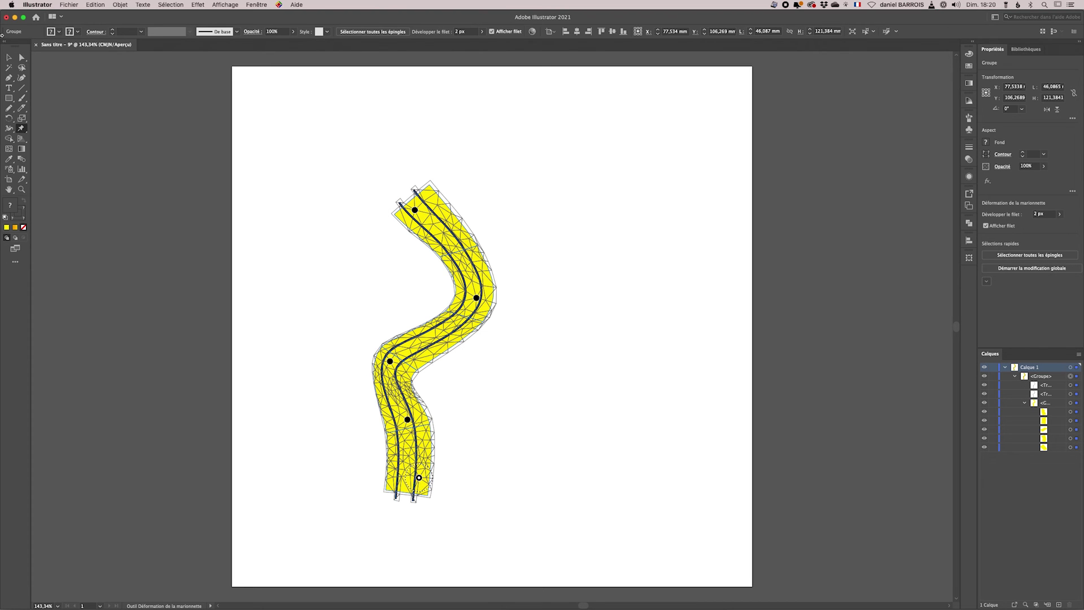
Step: Commit the warp, then reselect the whole warped group
click(8, 57)
click(343, 123)
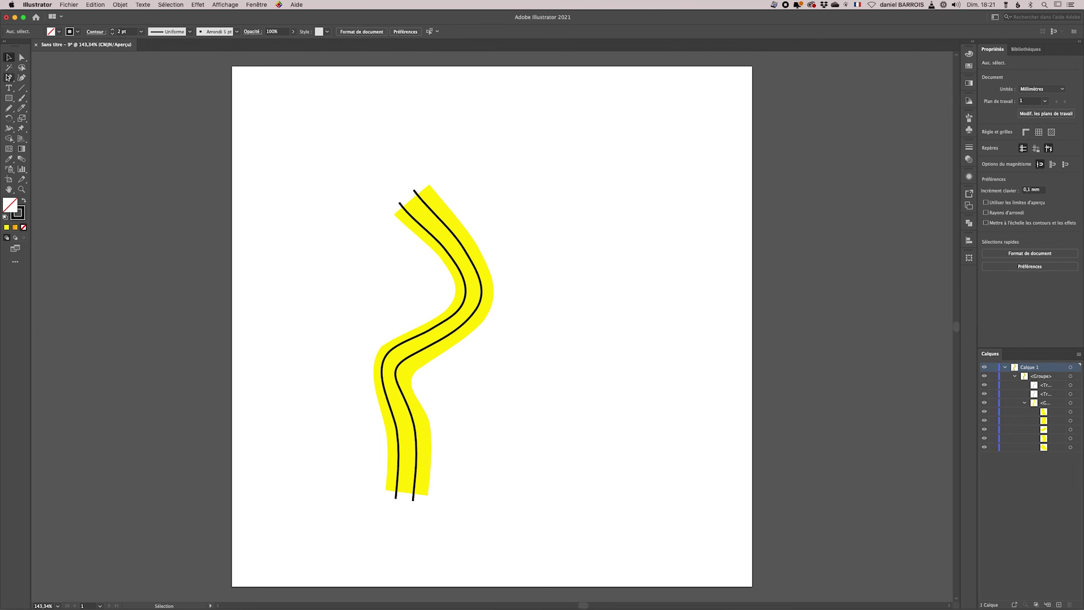
drag(324, 157, 564, 502)
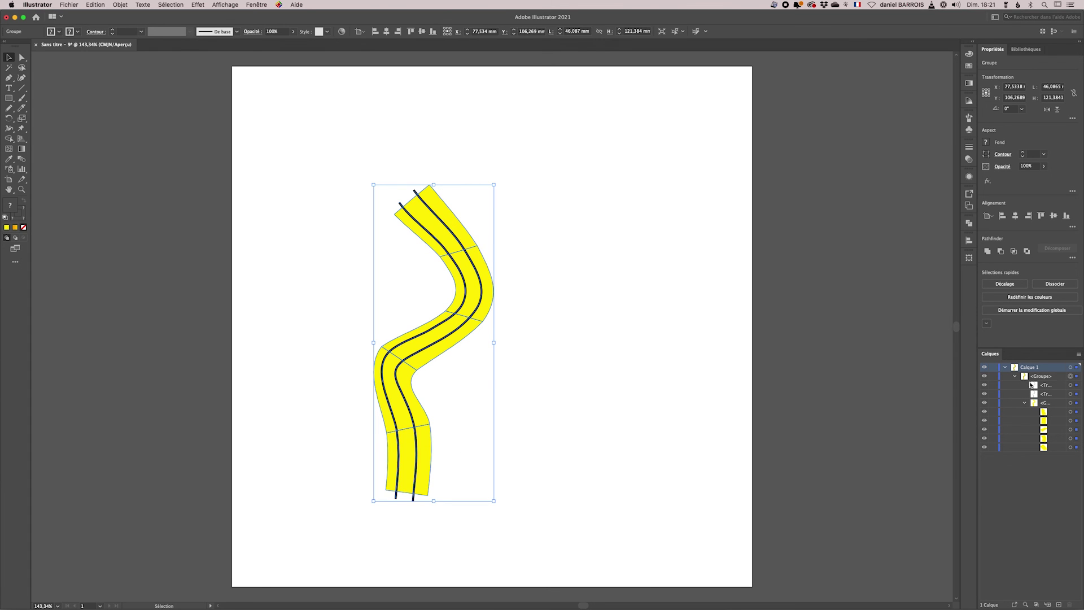
Step: Try a Pathfinder Unite merge, undo it, and switch to the Shape Builder tool
click(968, 223)
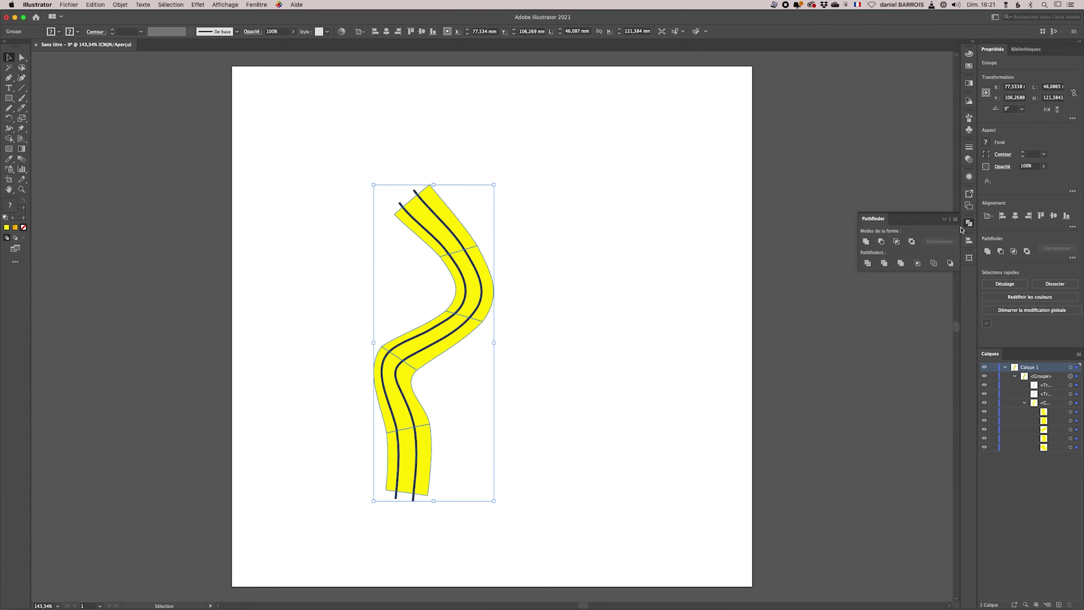
click(866, 241)
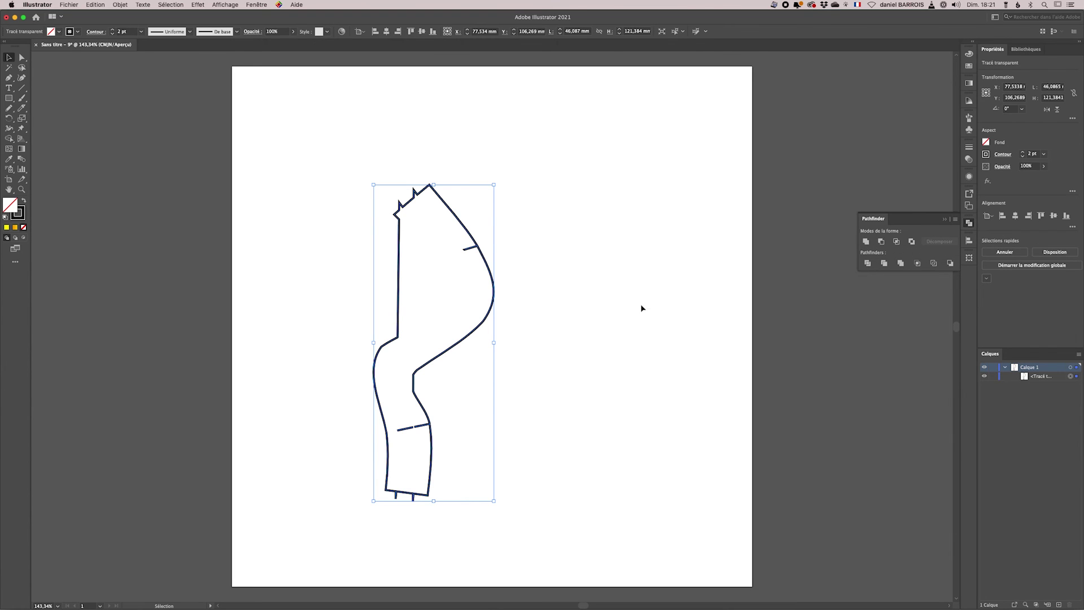
key(super+z)
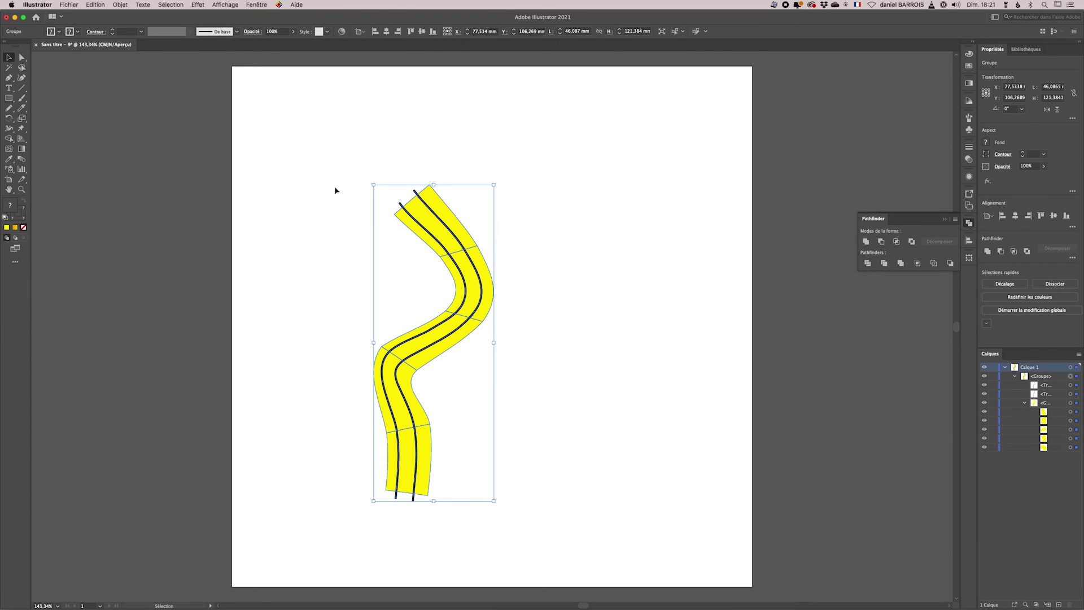
click(9, 138)
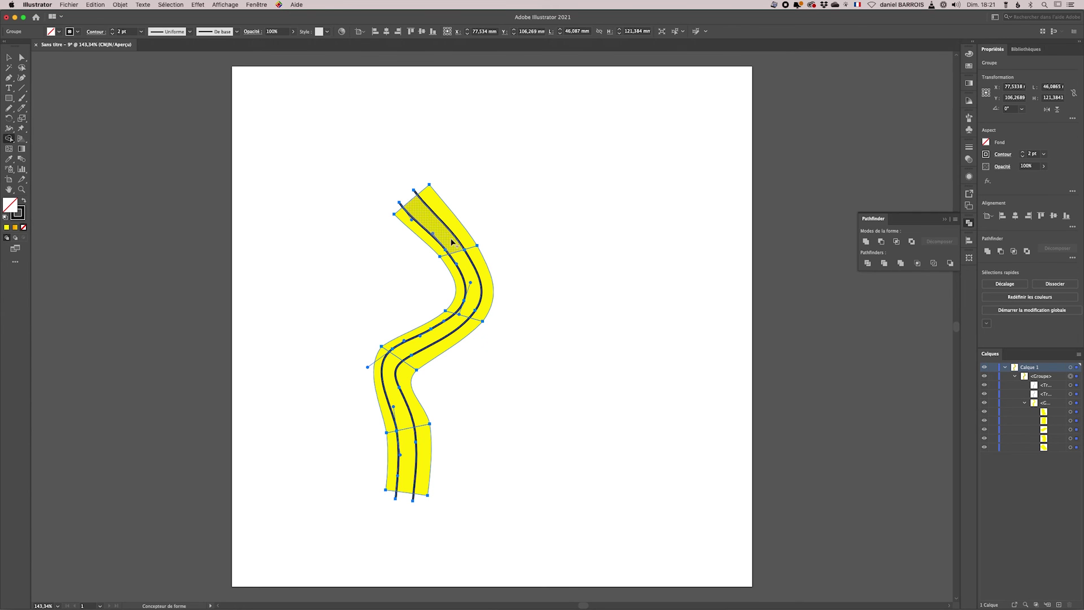
Step: Sweep Shape Builder from the top section to the bottom to fuse the strip into one outline
mouse_move(418, 231)
mouse_down()
mouse_move(461, 270)
mouse_move(461, 293)
mouse_up()
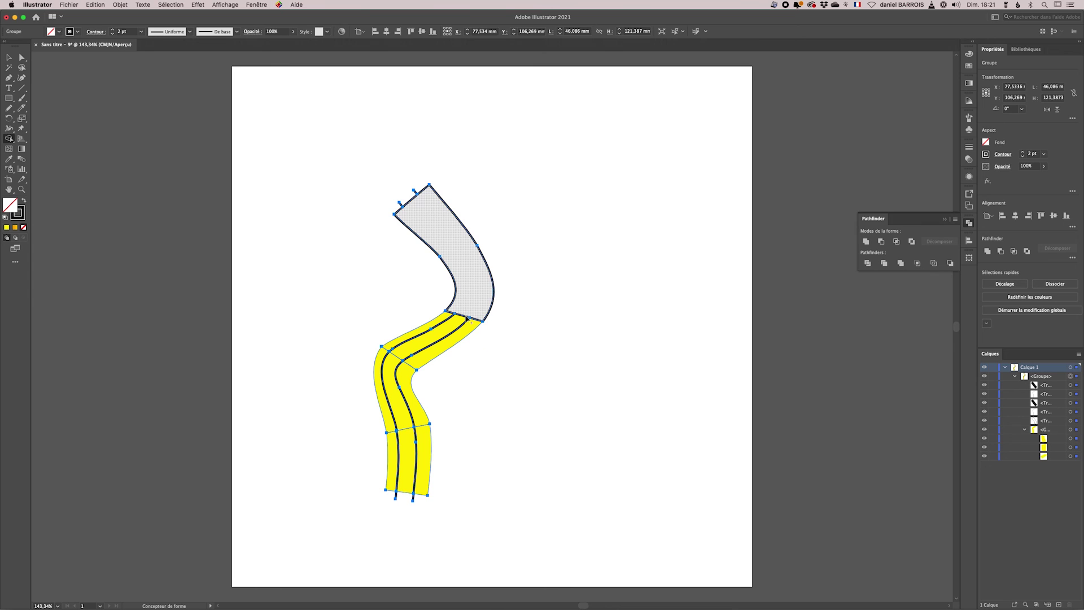
click(444, 326)
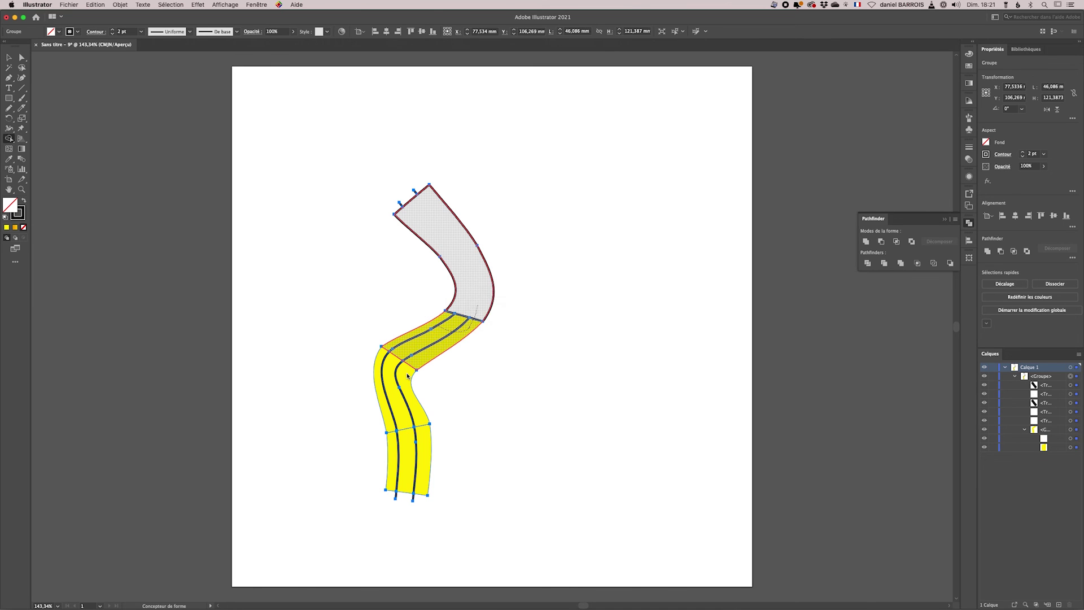
drag(377, 379, 417, 395)
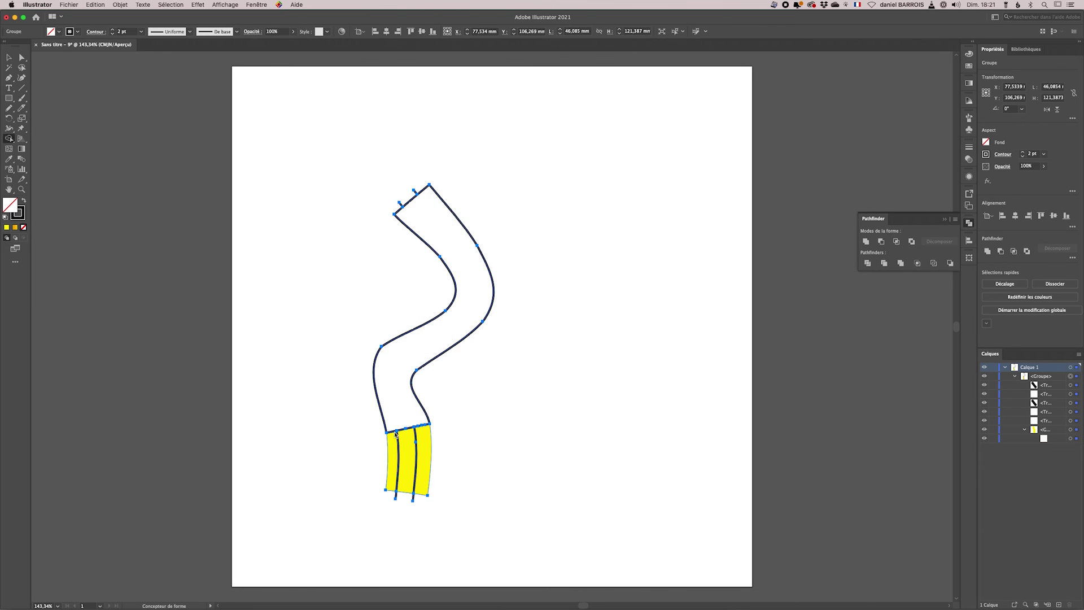
drag(398, 450, 423, 449)
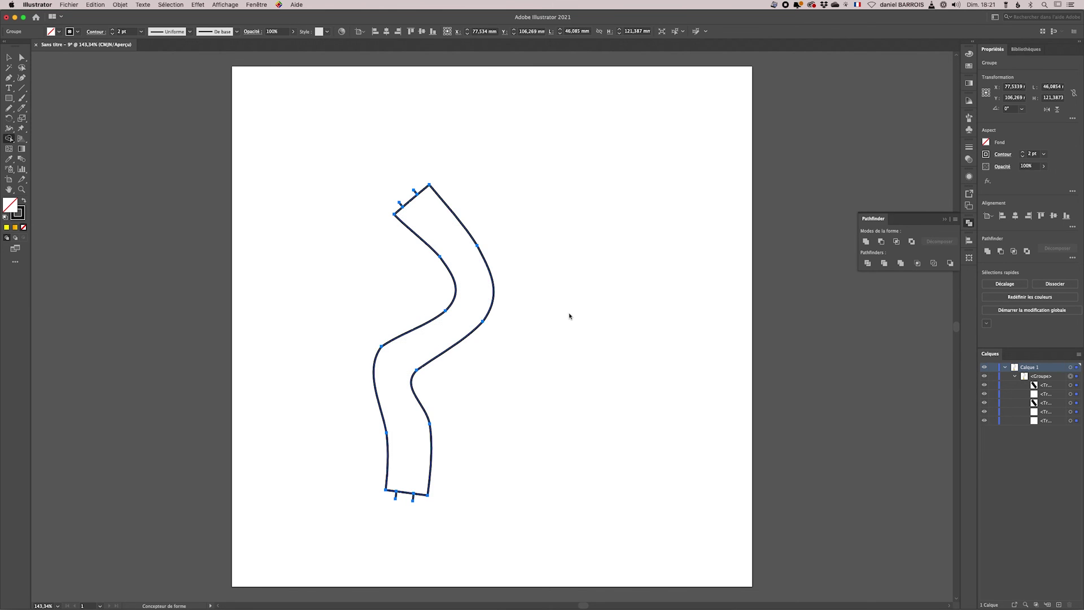